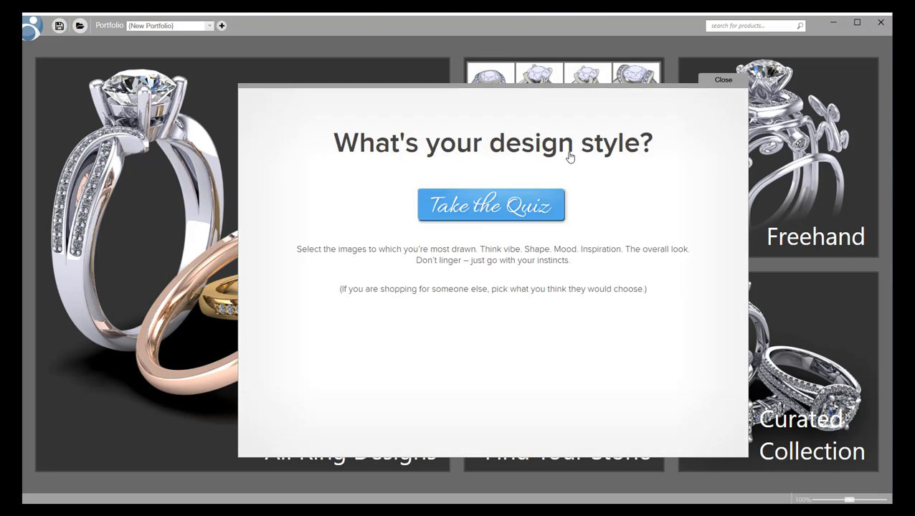
Begin the design-style quiz to reach its first question with eight chair images.
click(506, 211)
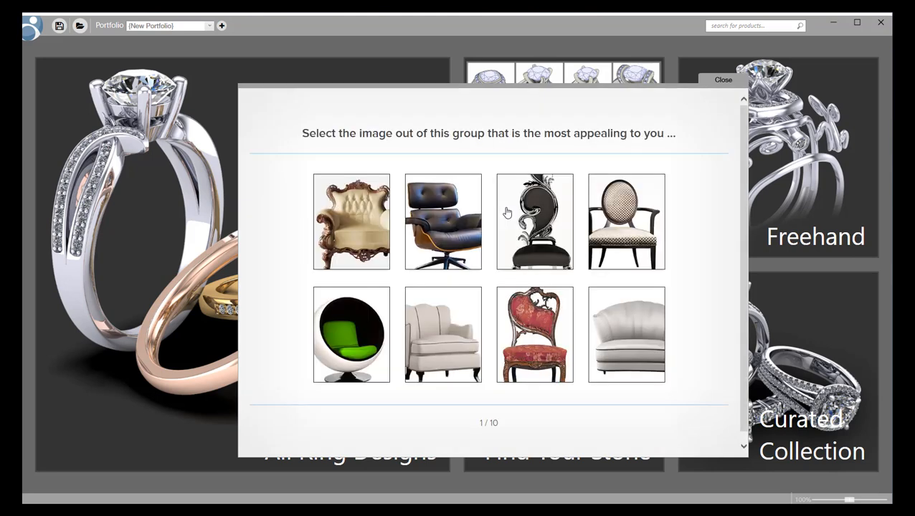
Answer all ten quiz questions, ending with the violin, and browse the matching Vintage ring designs.
click(344, 239)
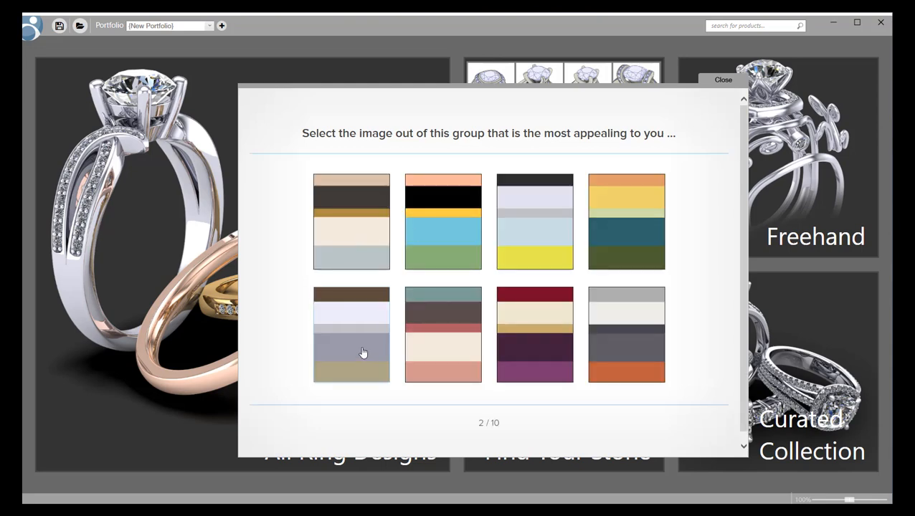
click(571, 273)
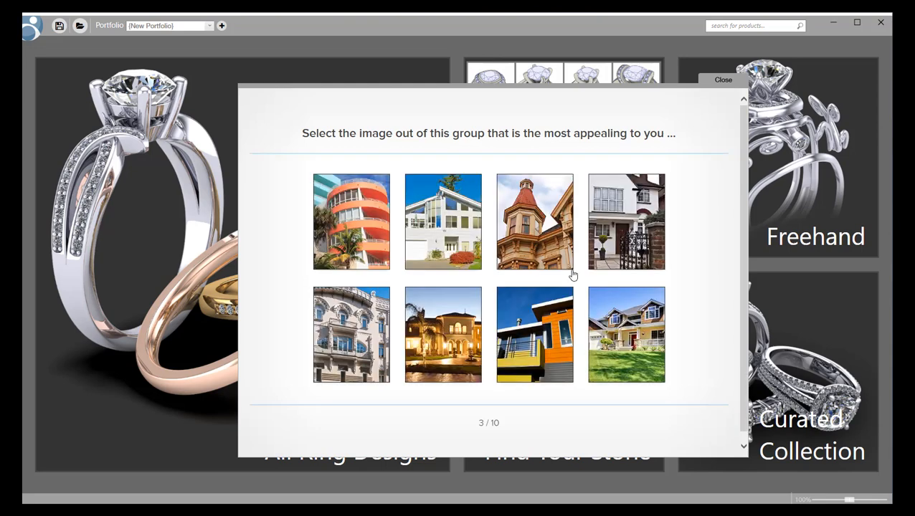
click(607, 228)
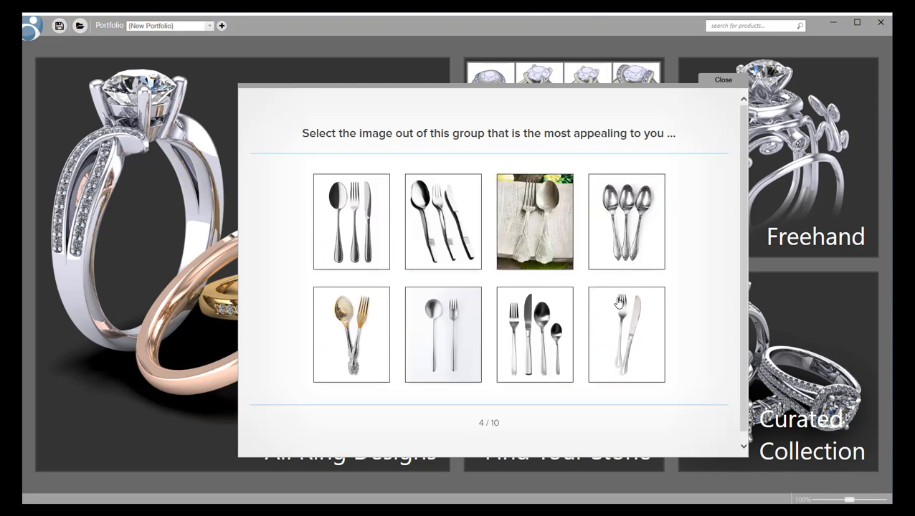
click(544, 225)
click(441, 379)
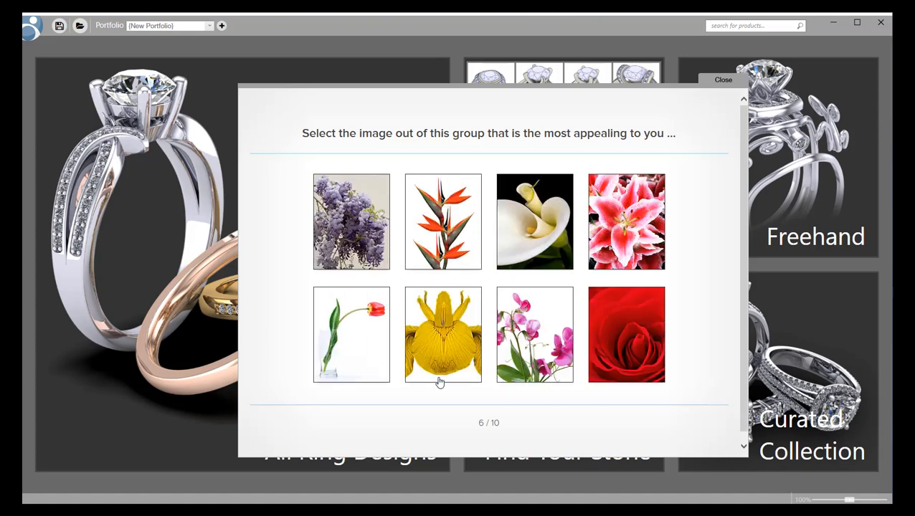
click(523, 190)
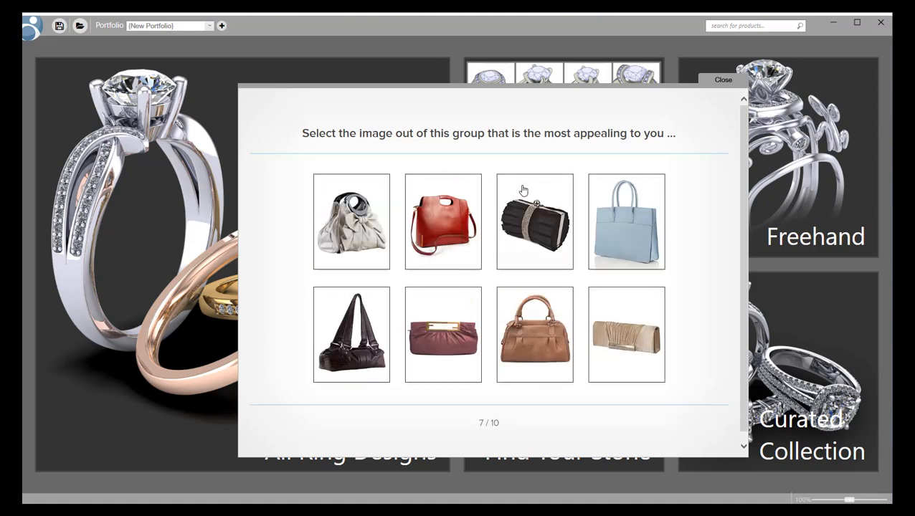
click(621, 357)
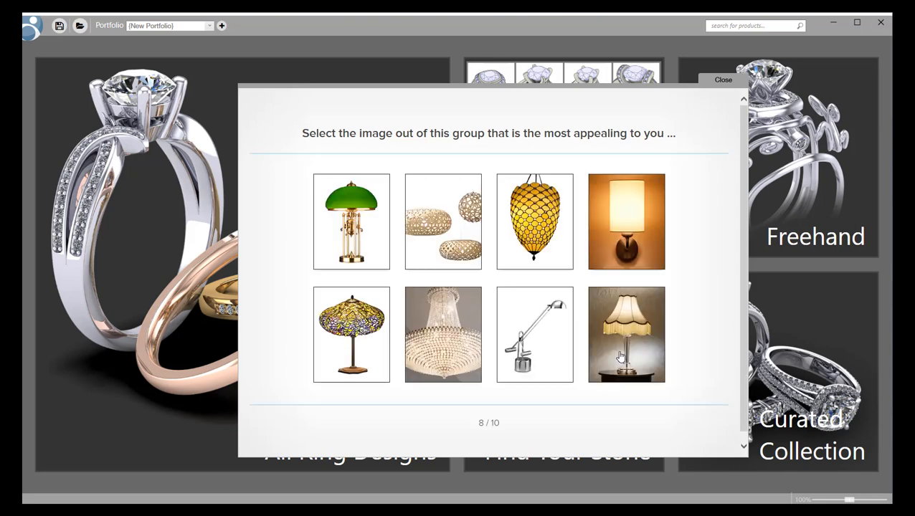
click(621, 192)
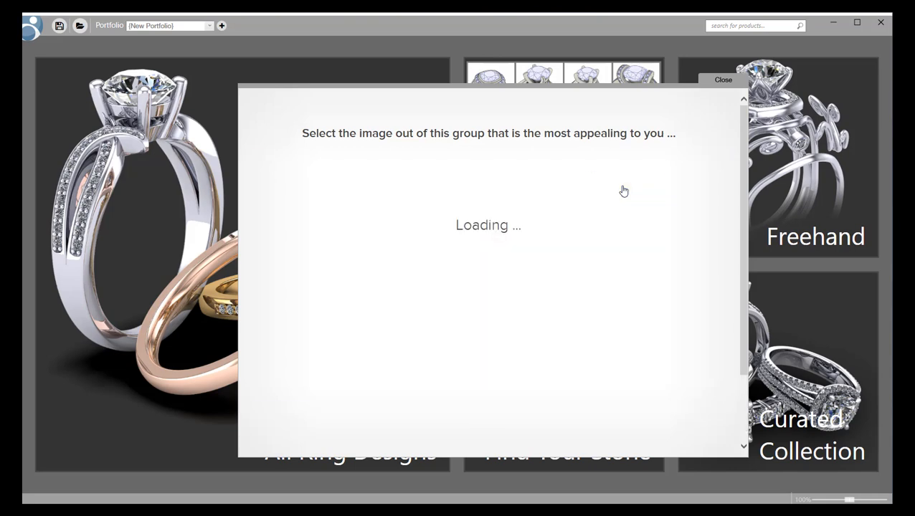
click(634, 374)
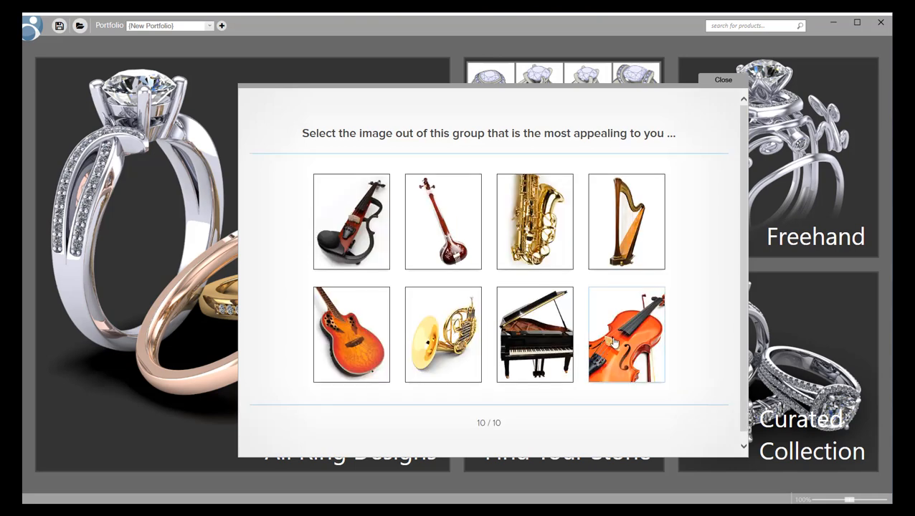
click(620, 339)
click(563, 352)
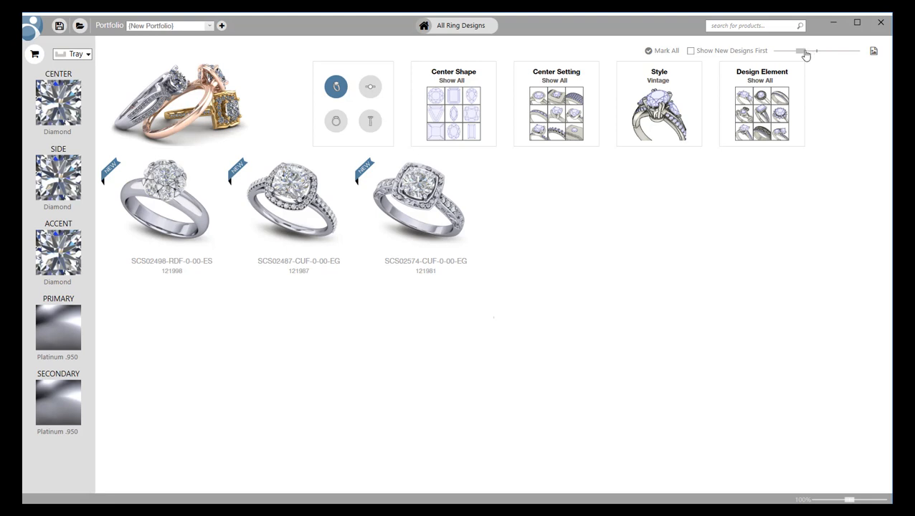
Enlarge the thumbnails, go home and open the unfiltered All Ring Designs catalogue.
drag(805, 55, 829, 77)
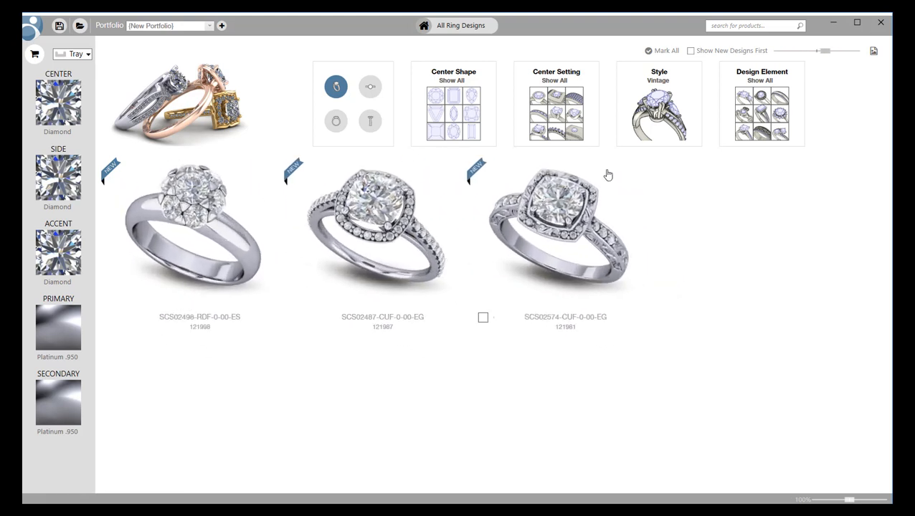
click(425, 28)
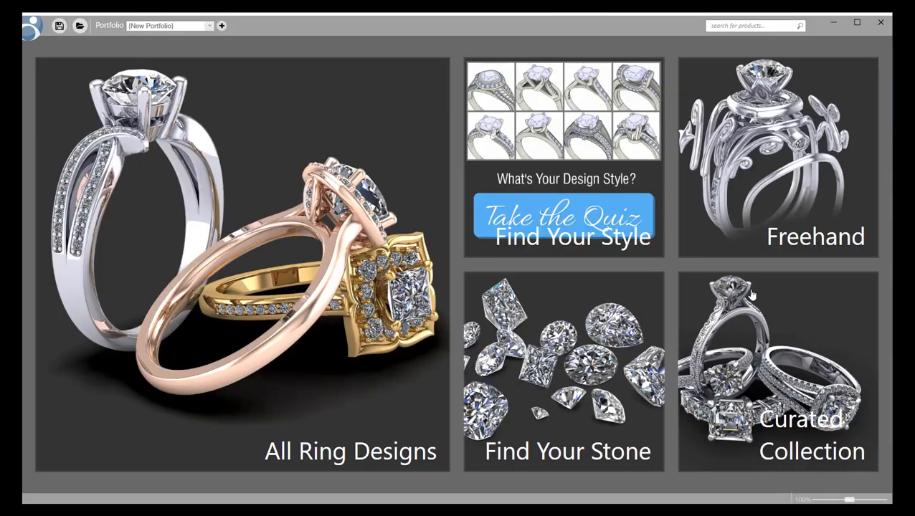
click(393, 268)
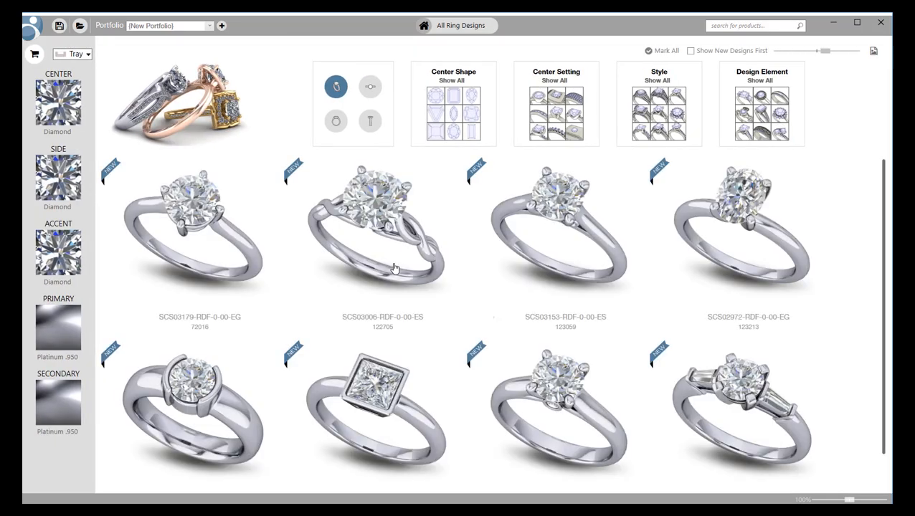
Scroll down to the cushion halo rings and shrink thumbnails to five per row.
scroll(393, 268, down, 5)
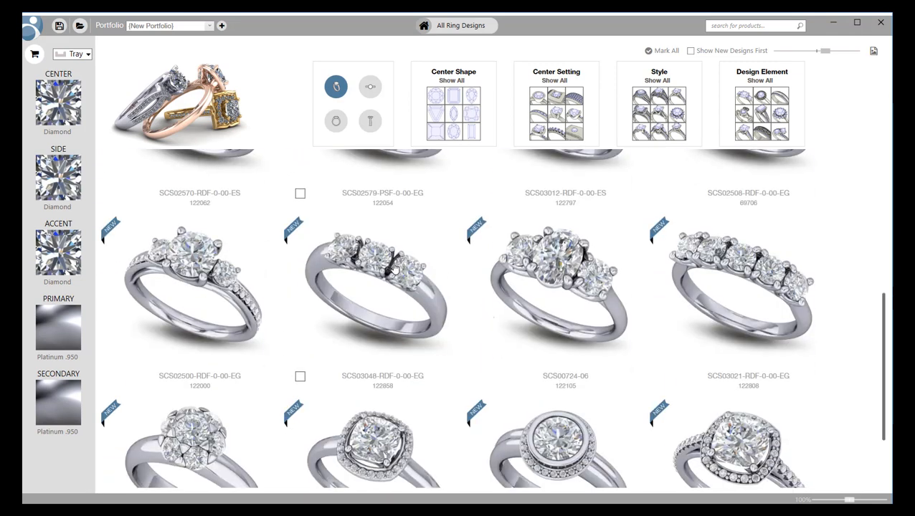
scroll(393, 268, down, 7)
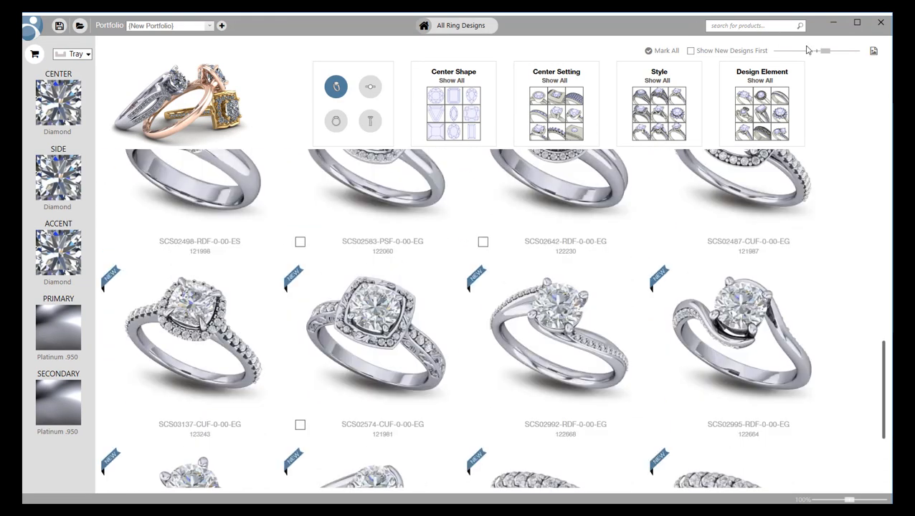
drag(825, 55, 811, 60)
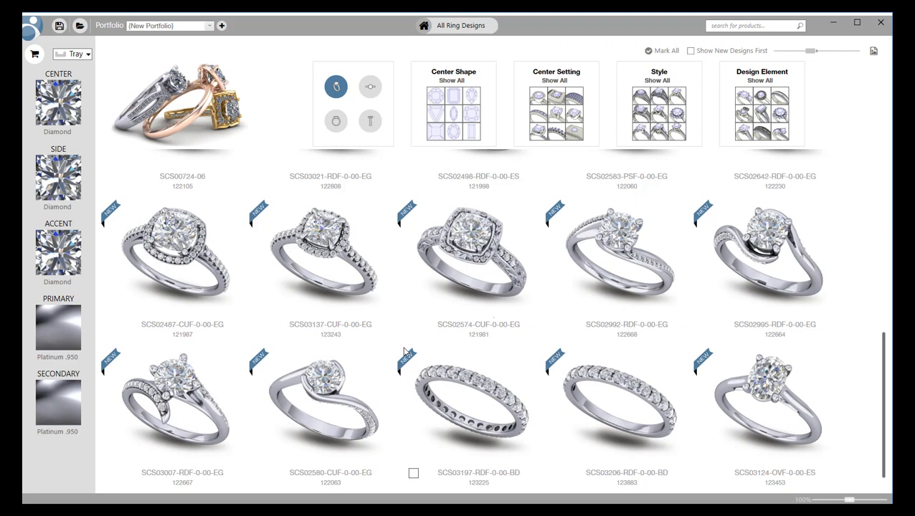
Set the primary metal to 18K yellow gold and the center stone to Topaz Passion Honey.
click(45, 331)
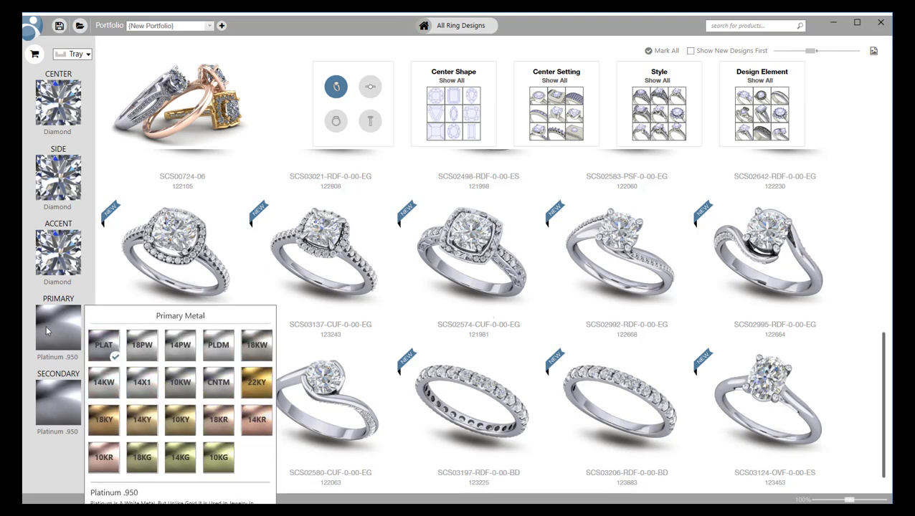
click(101, 418)
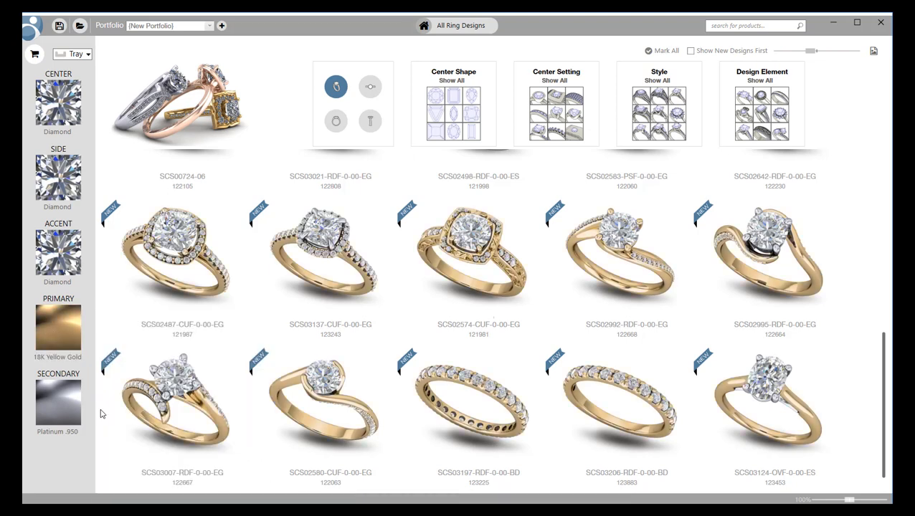
click(70, 111)
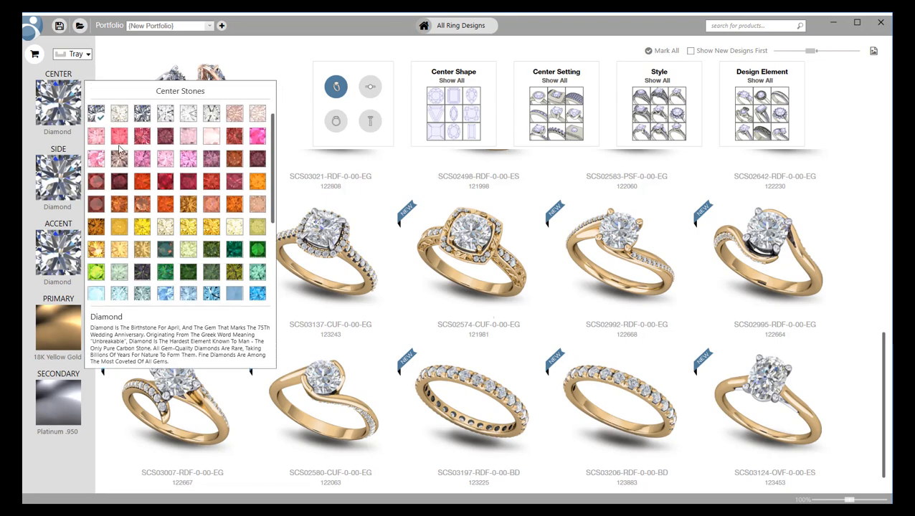
click(121, 142)
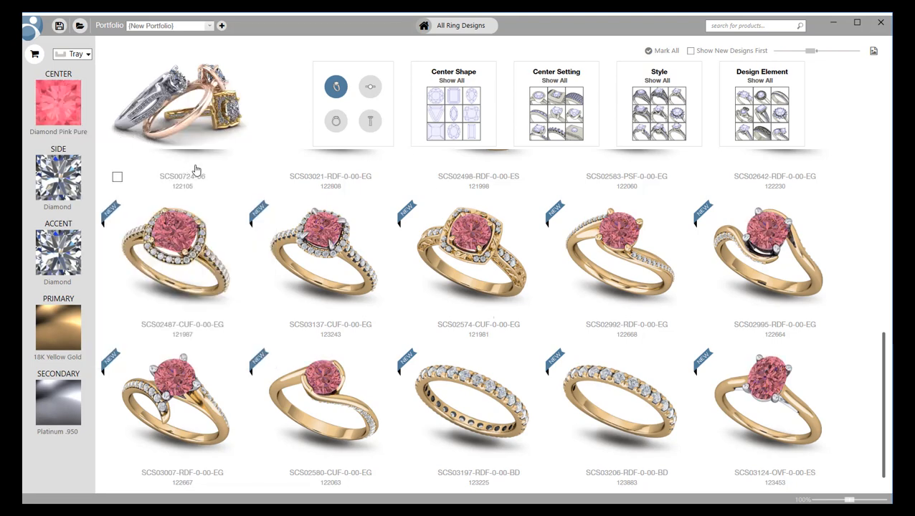
click(71, 104)
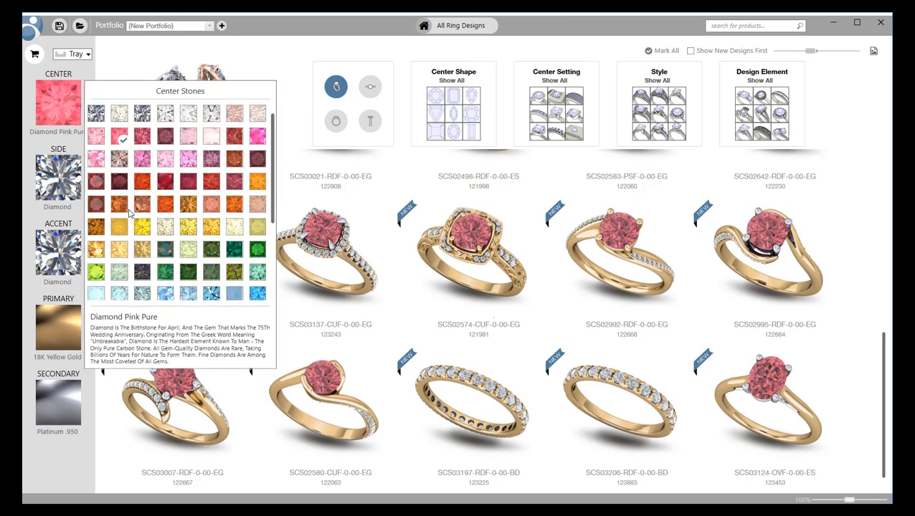
click(120, 249)
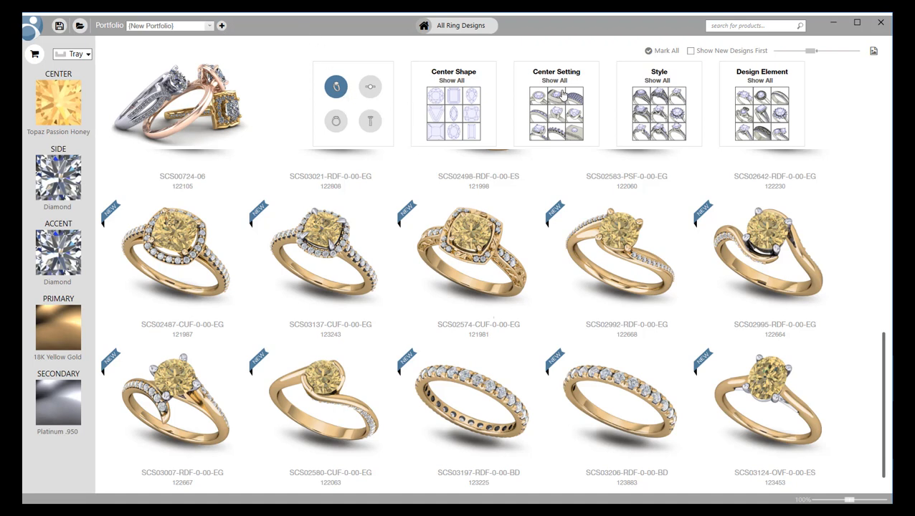
click(364, 87)
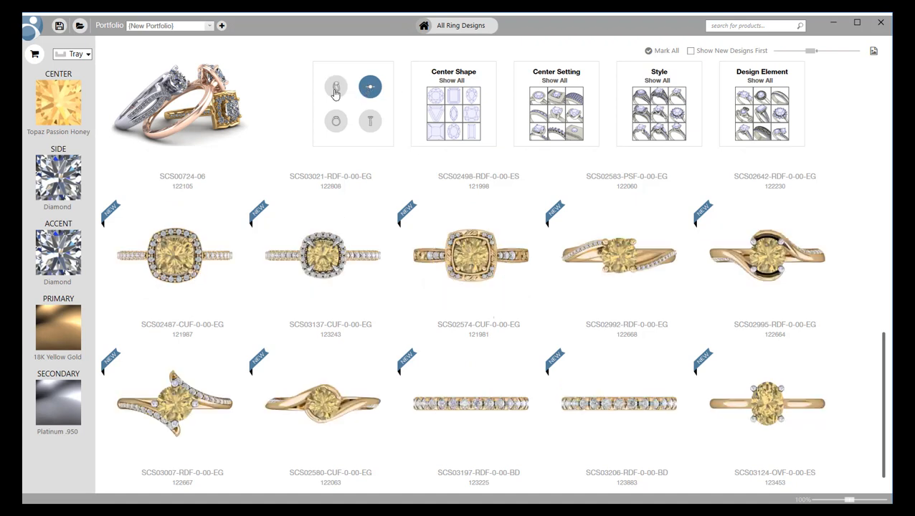
click(335, 89)
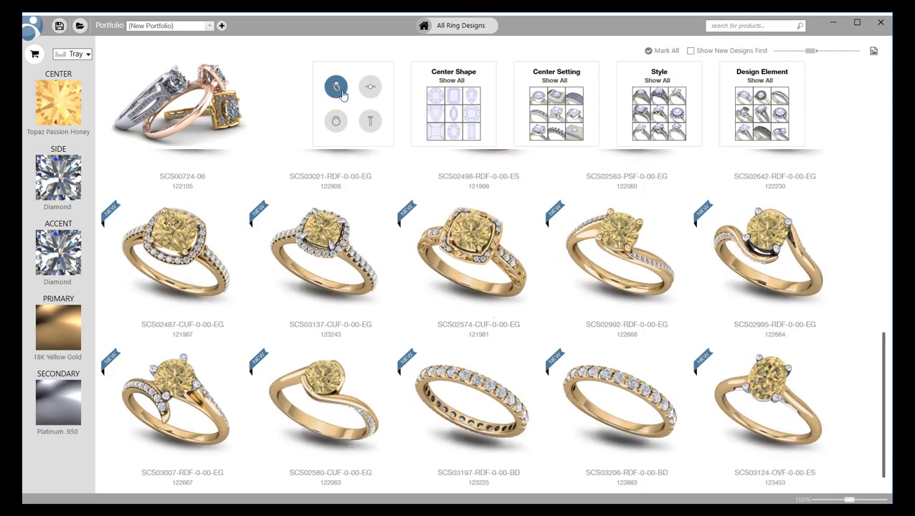
click(344, 124)
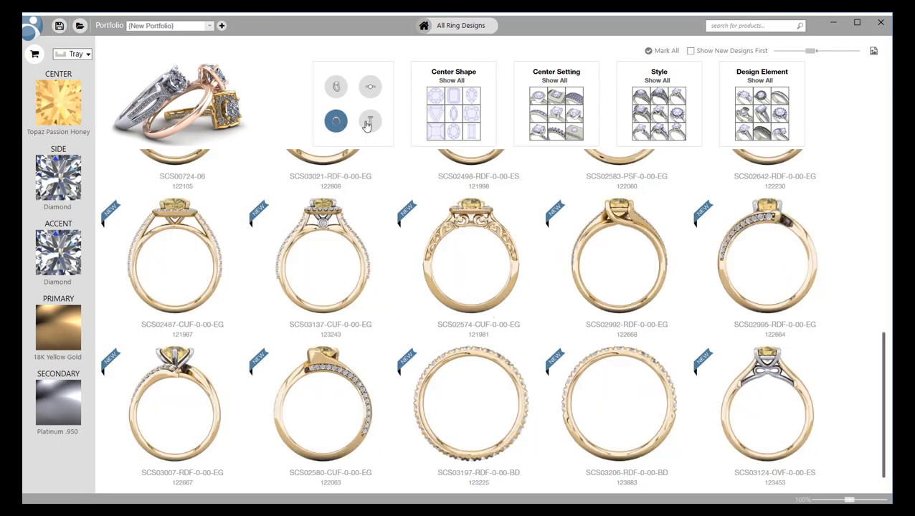
click(372, 120)
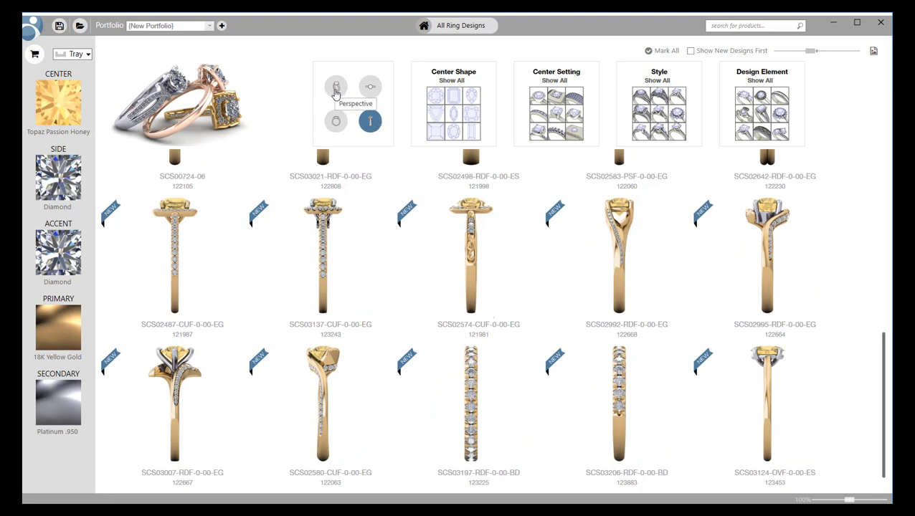
click(335, 88)
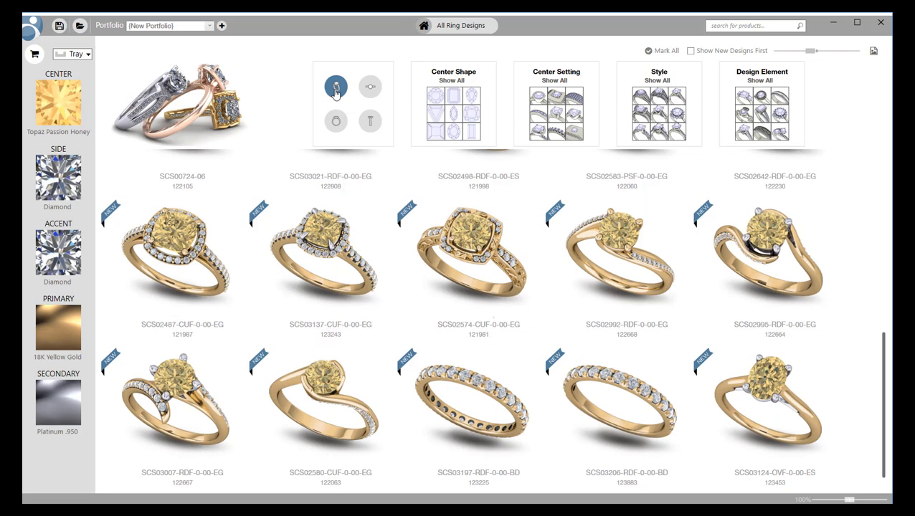
Filter the ring catalogue to the cushion center shape.
click(448, 115)
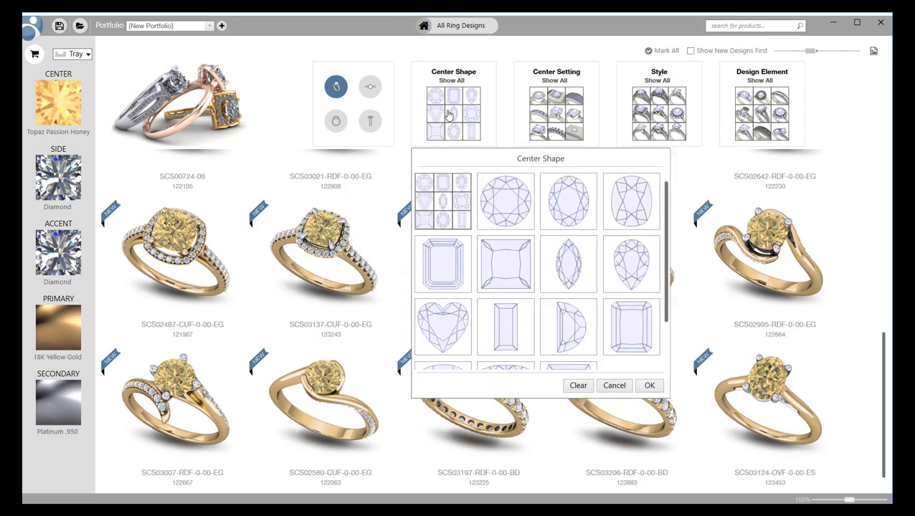
scroll(520, 234, down, 2)
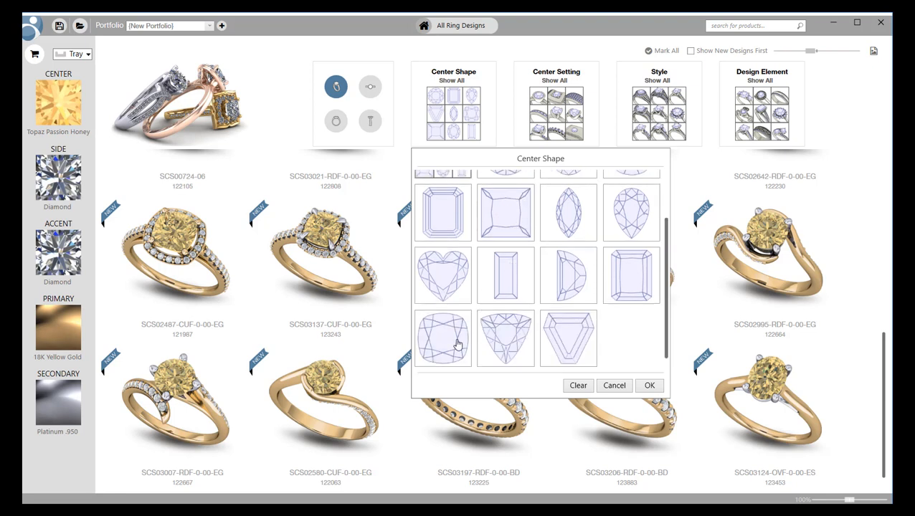
click(437, 362)
click(650, 386)
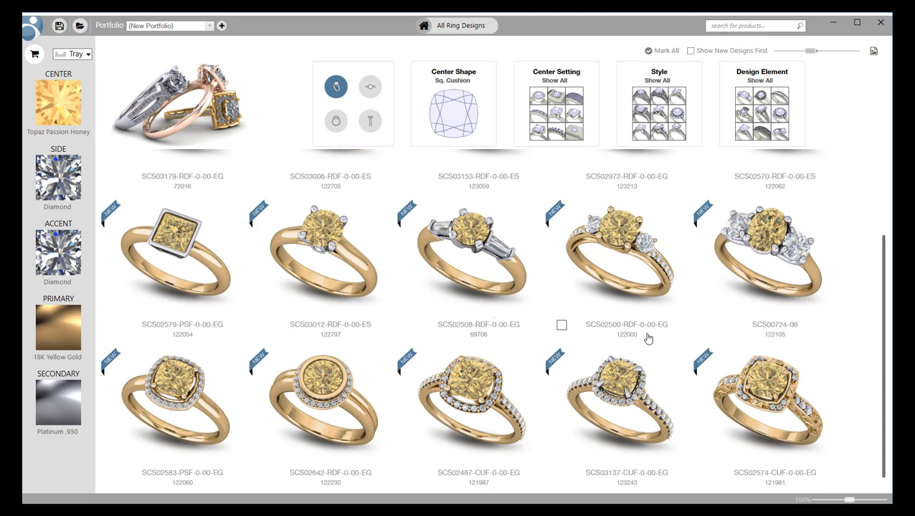
Check the Center Setting, Style and Design Element filters, leaving each at Show All.
click(578, 105)
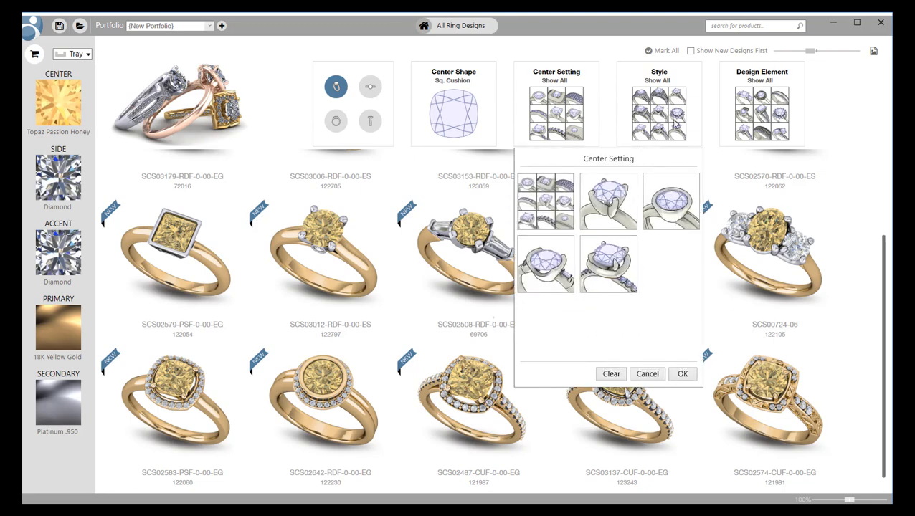
click(674, 125)
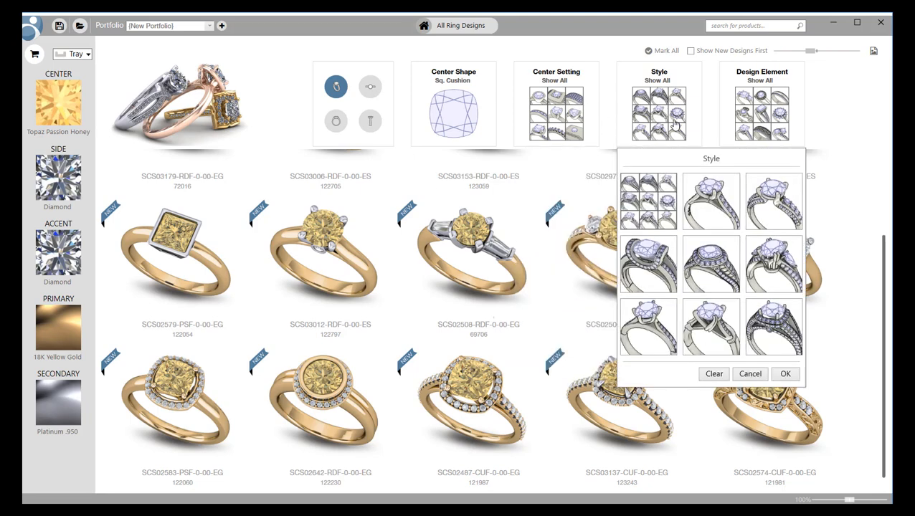
click(753, 126)
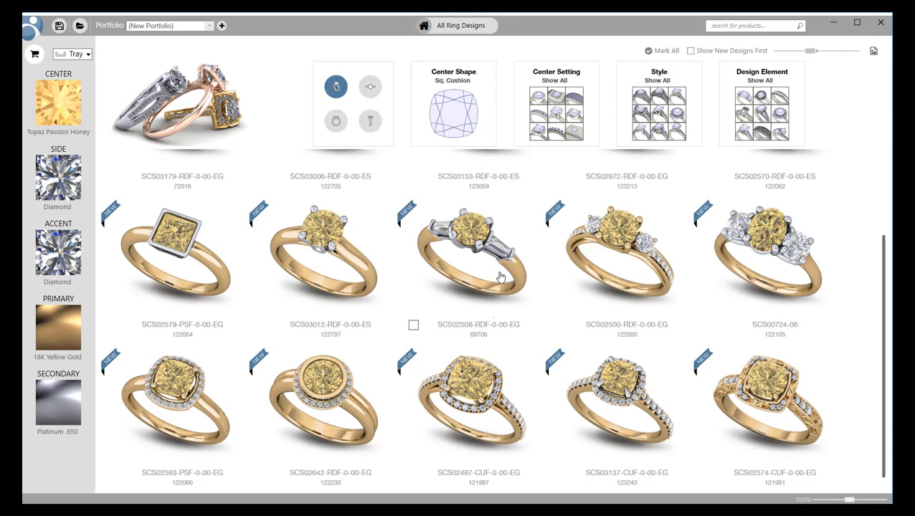
scroll(501, 276, down, 1)
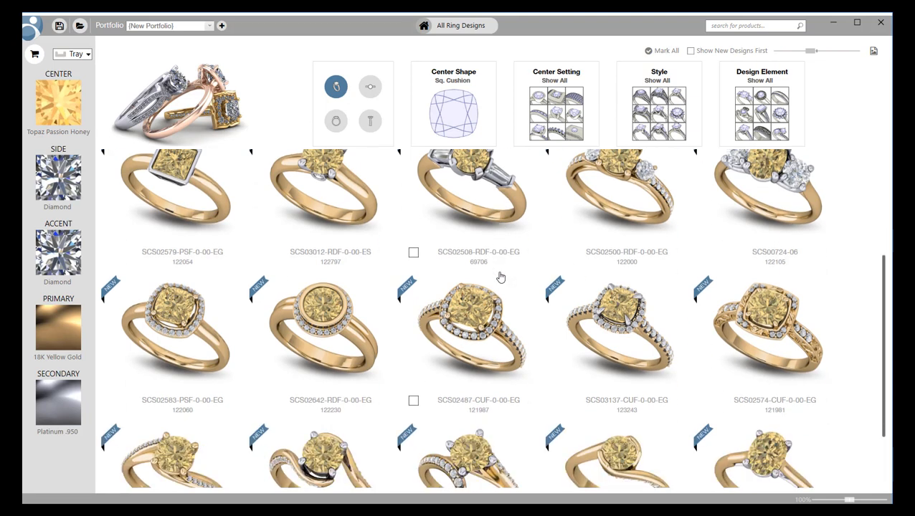
Preview ring SCS03137 and cycle through its angled, top, front and side views.
click(601, 340)
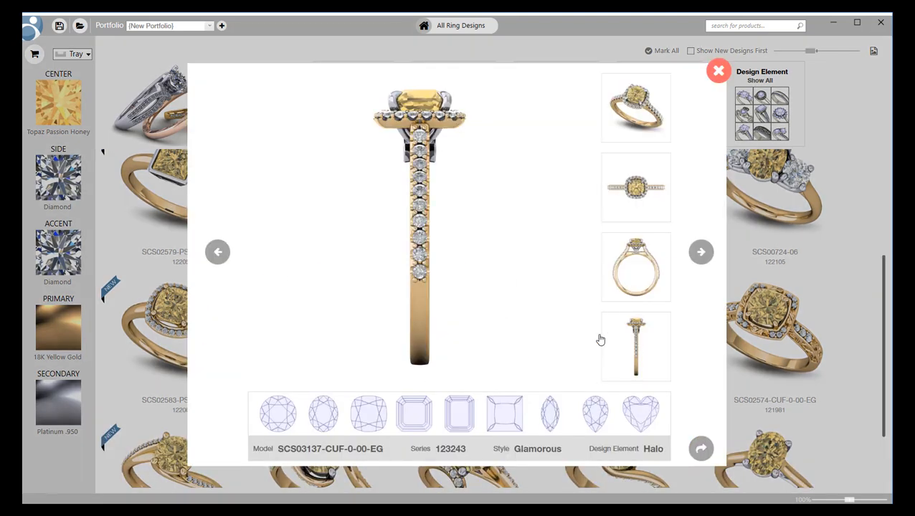
click(644, 121)
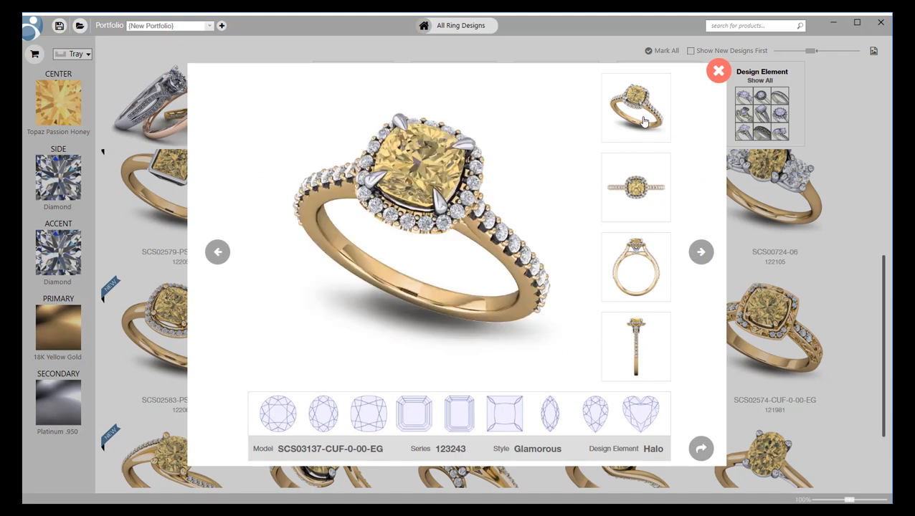
click(642, 180)
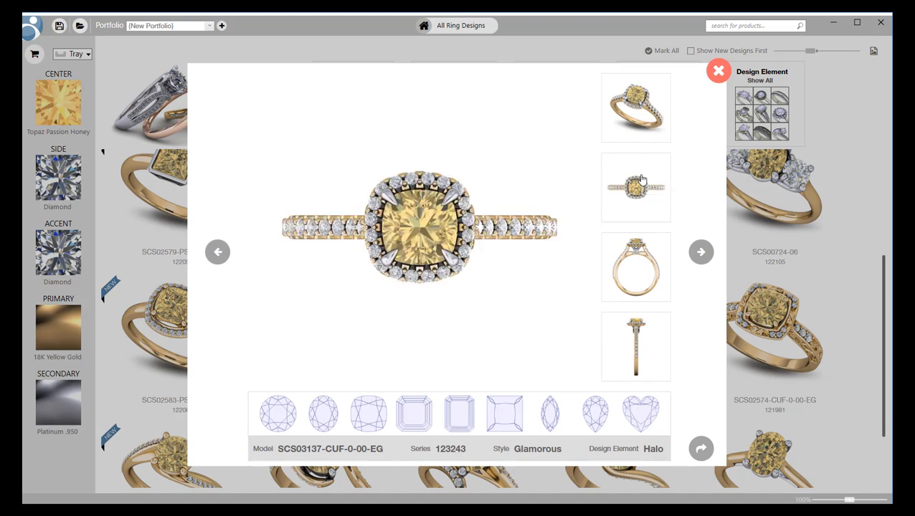
click(628, 263)
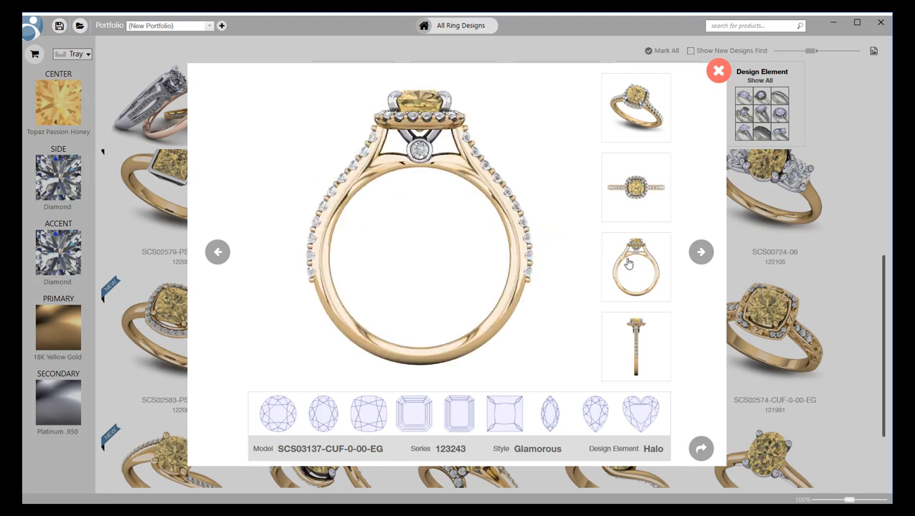
click(648, 321)
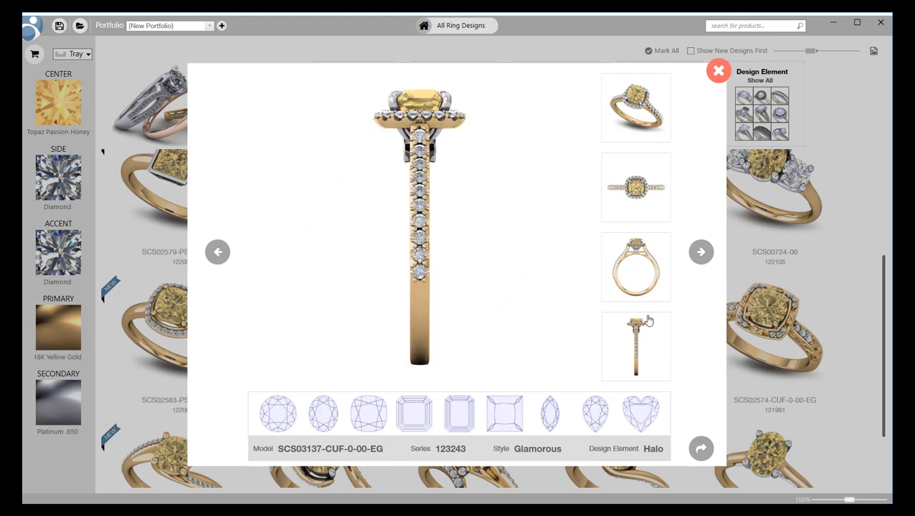
click(632, 112)
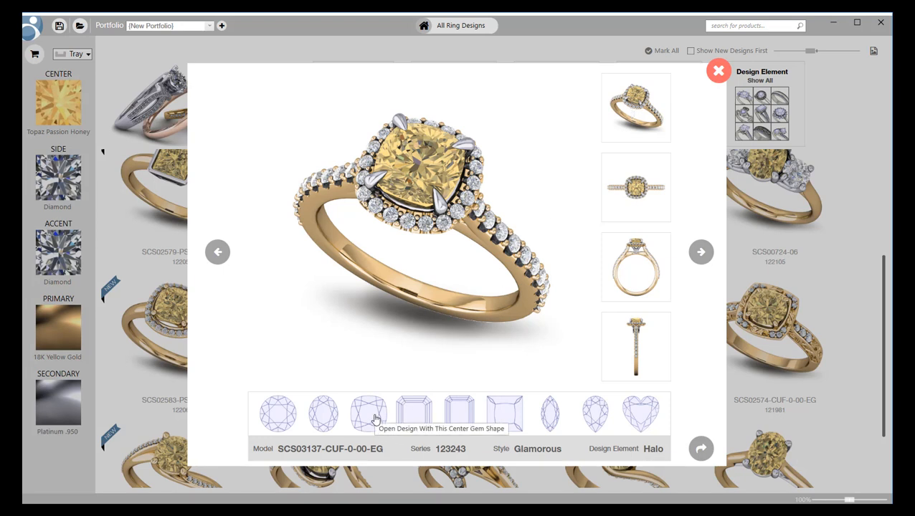
Open the SCS03137-CUF-0-00-EG design file and rotate, zoom and pan around the 3-D ring.
click(702, 449)
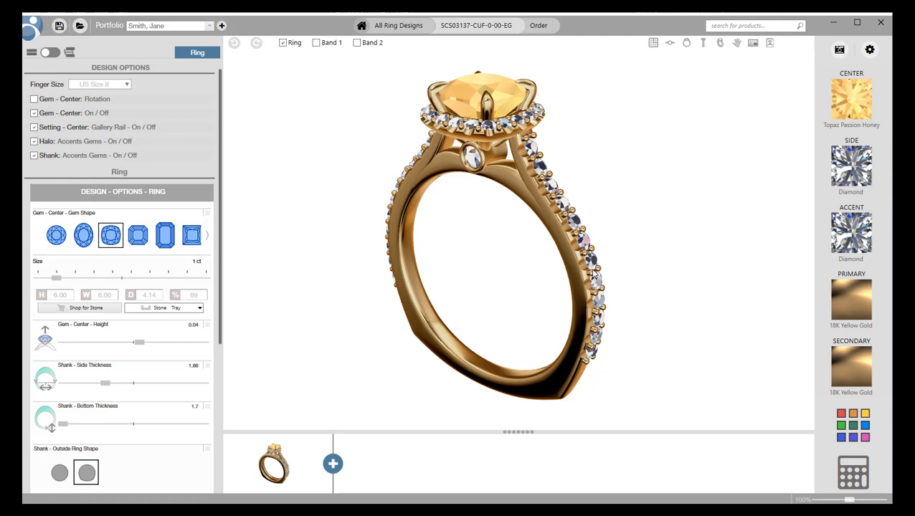
drag(627, 196, 690, 183)
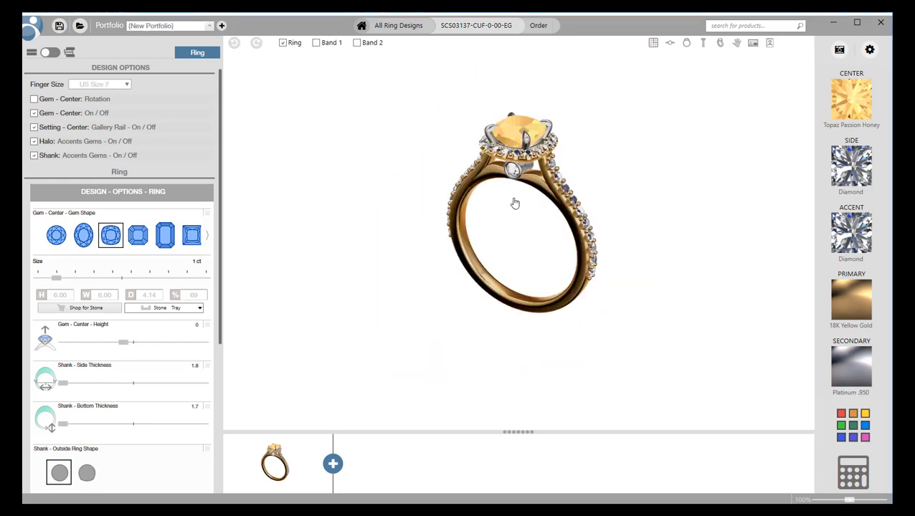
scroll(508, 186, up, 2)
scroll(565, 115, down, 1)
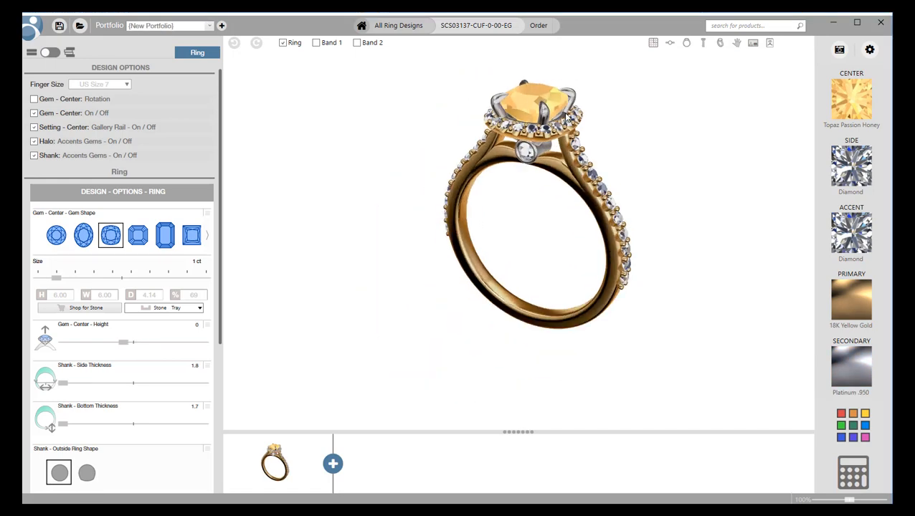
scroll(567, 113, down, 1)
scroll(551, 117, up, 4)
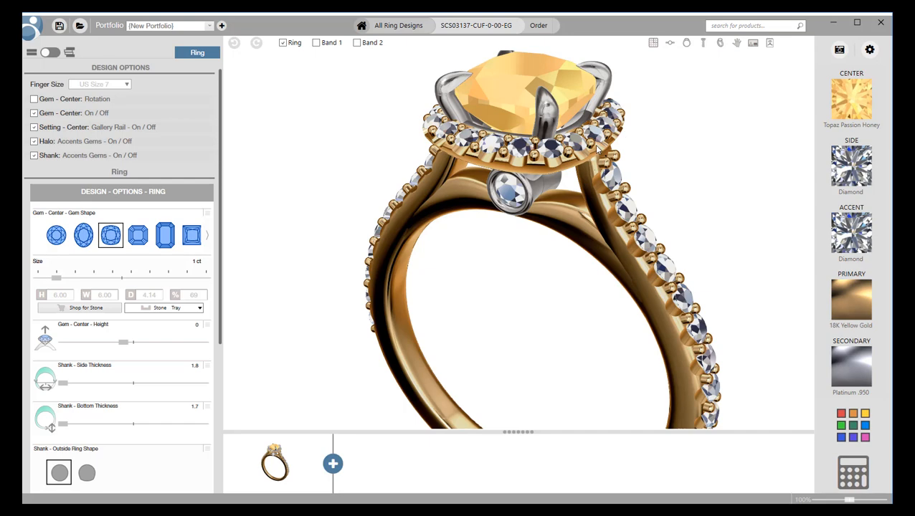
drag(550, 117, 560, 258)
drag(486, 298, 582, 208)
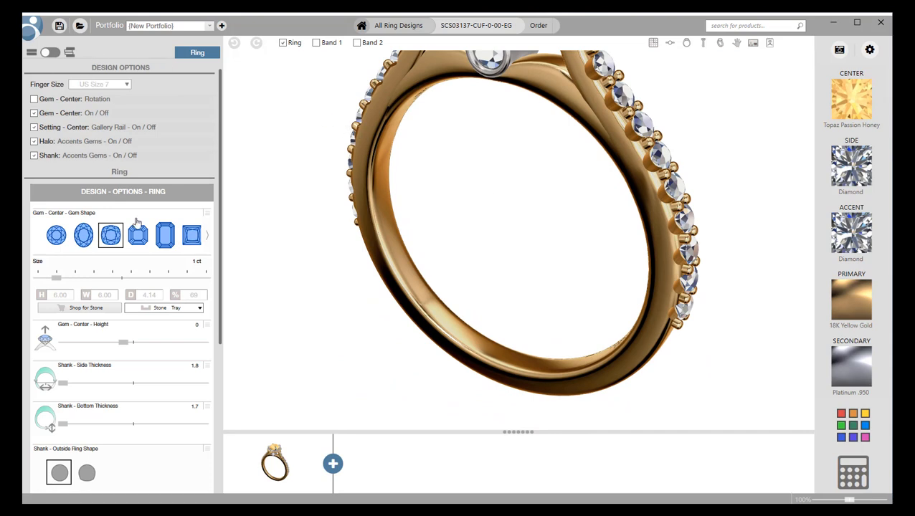
scroll(189, 175, down, 3)
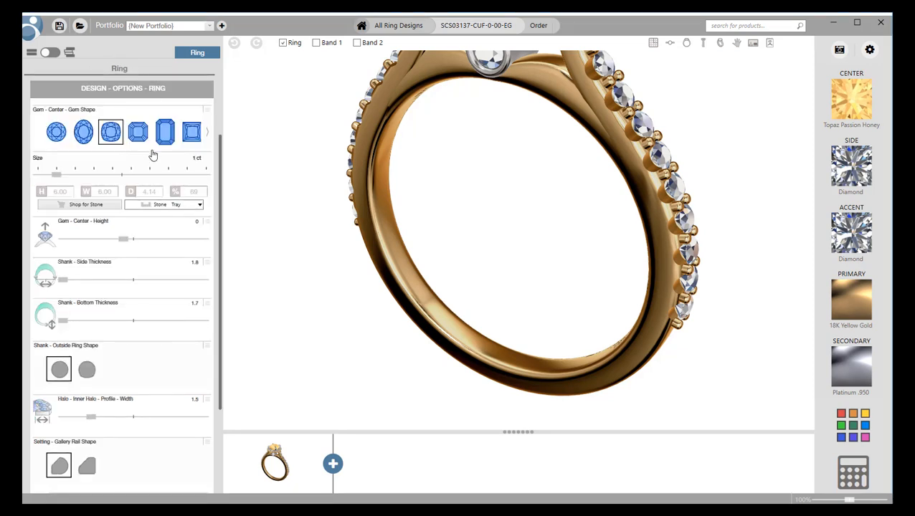
scroll(151, 153, up, 2)
scroll(151, 153, up, 1)
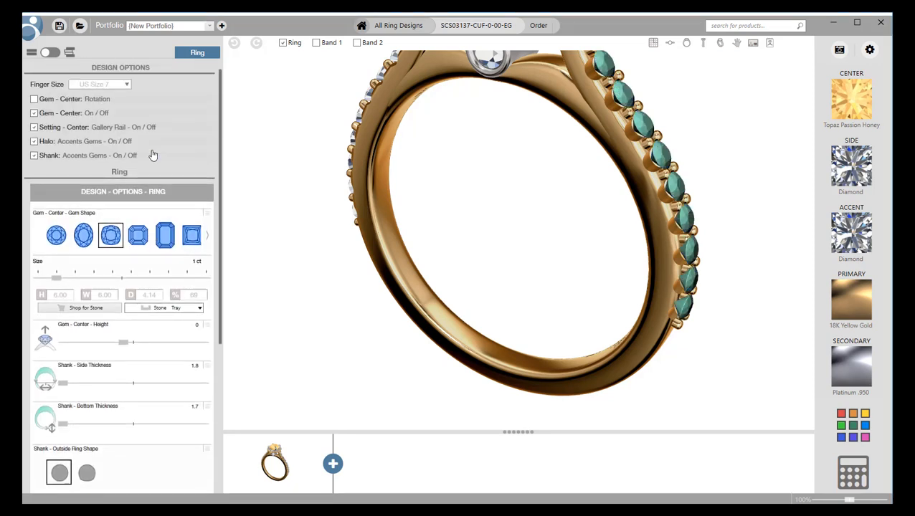
Set finger size to US Size 8, raise the center gem and thicken the shank sides.
click(92, 85)
click(105, 136)
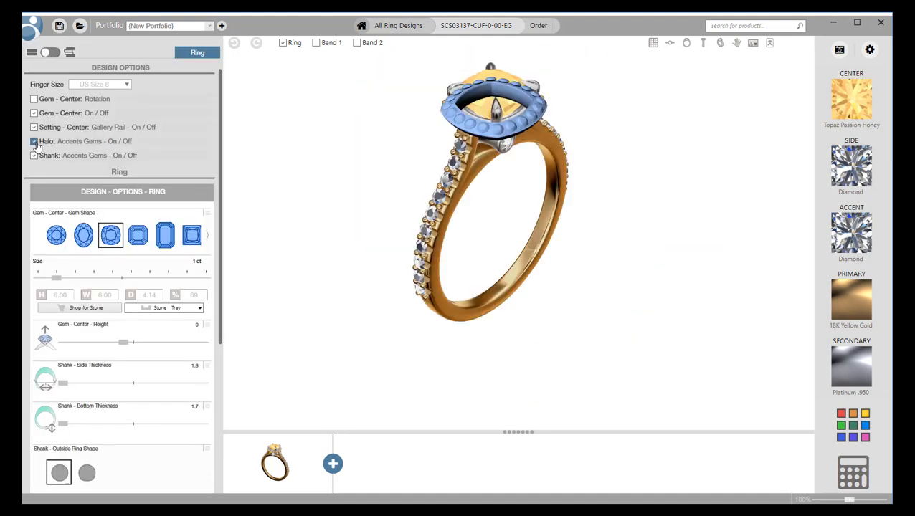
drag(125, 346, 137, 347)
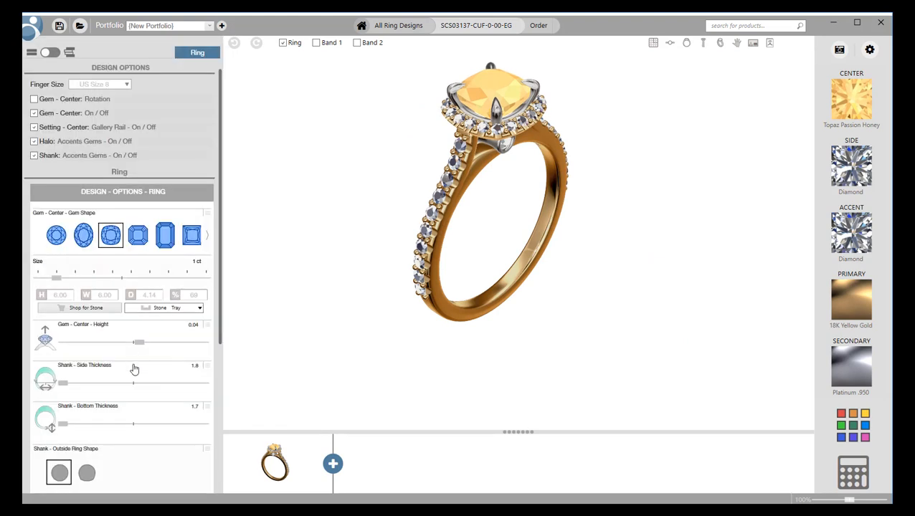
drag(298, 309, 155, 368)
drag(66, 387, 110, 388)
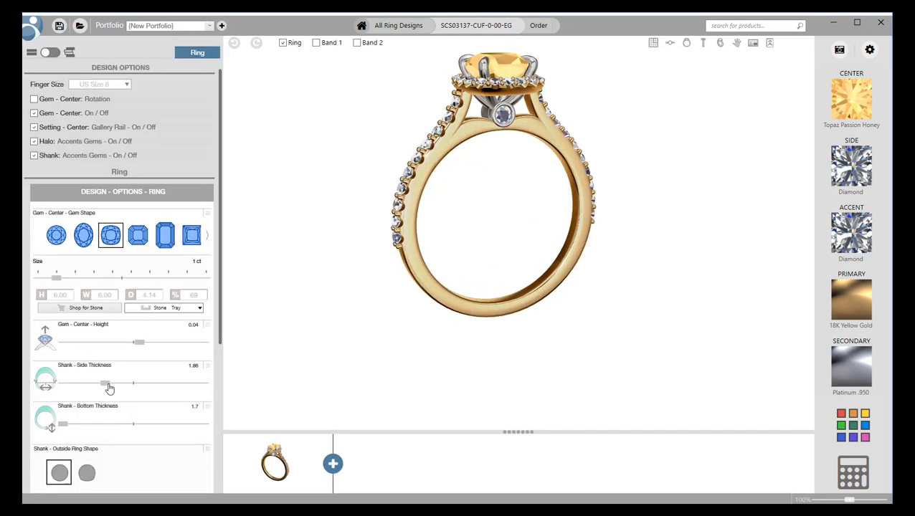
Give the shank a squared outside shape and add Band 1 alongside the ring.
scroll(162, 380, down, 3)
scroll(142, 380, down, 1)
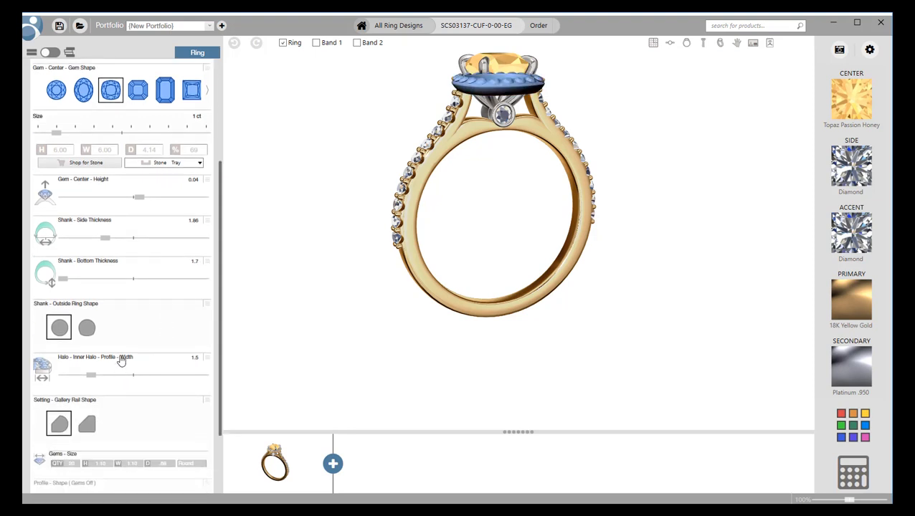
click(87, 331)
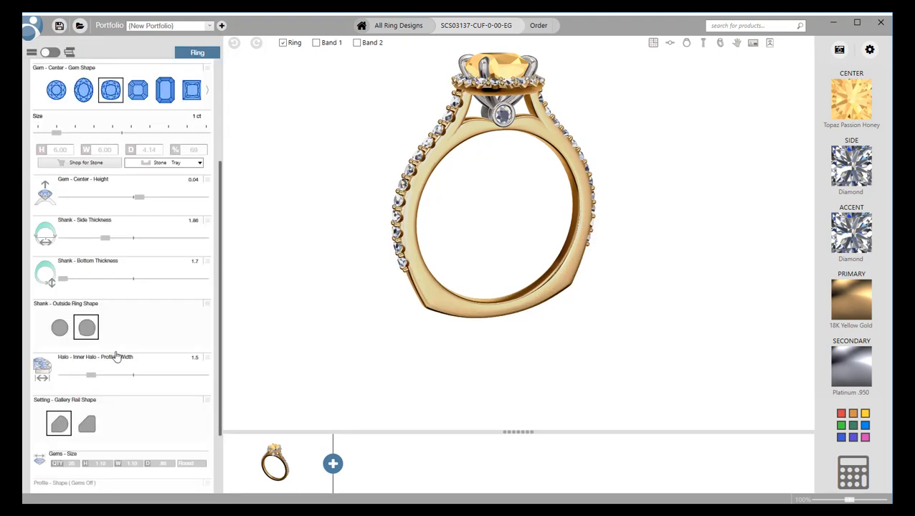
scroll(117, 356, down, 2)
scroll(117, 356, up, 6)
scroll(212, 213, down, 2)
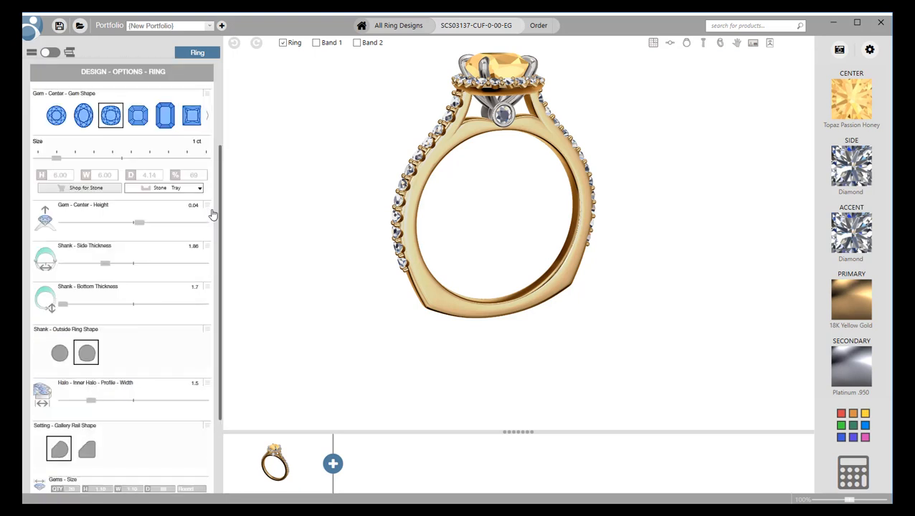
scroll(212, 213, up, 3)
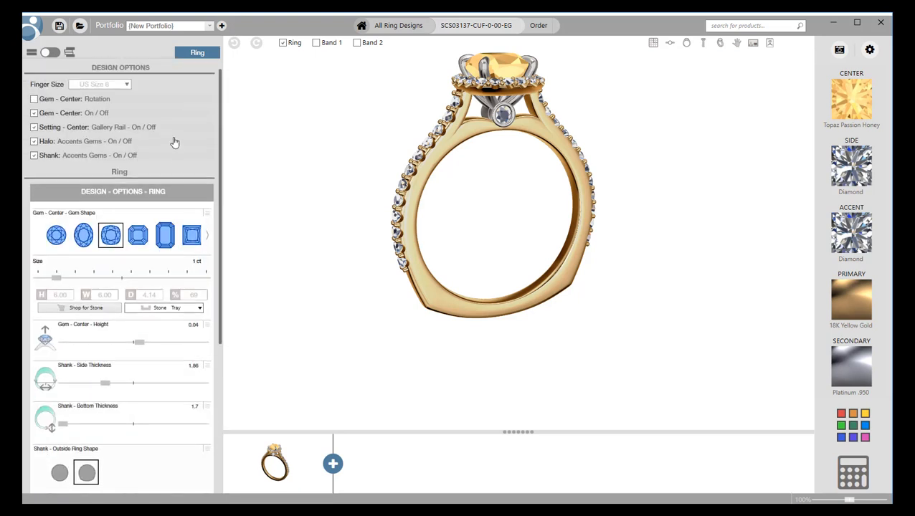
click(316, 42)
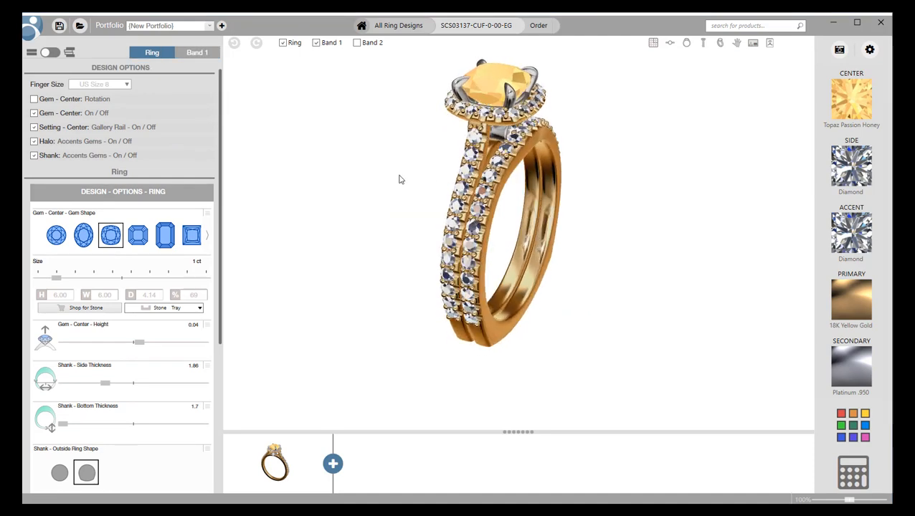
Switch to Band 1's settings and expand its design options.
click(198, 53)
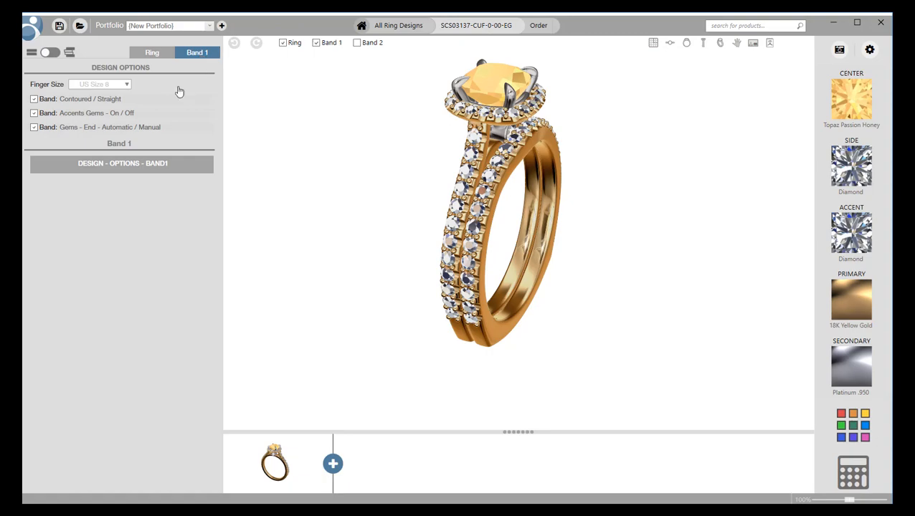
click(153, 168)
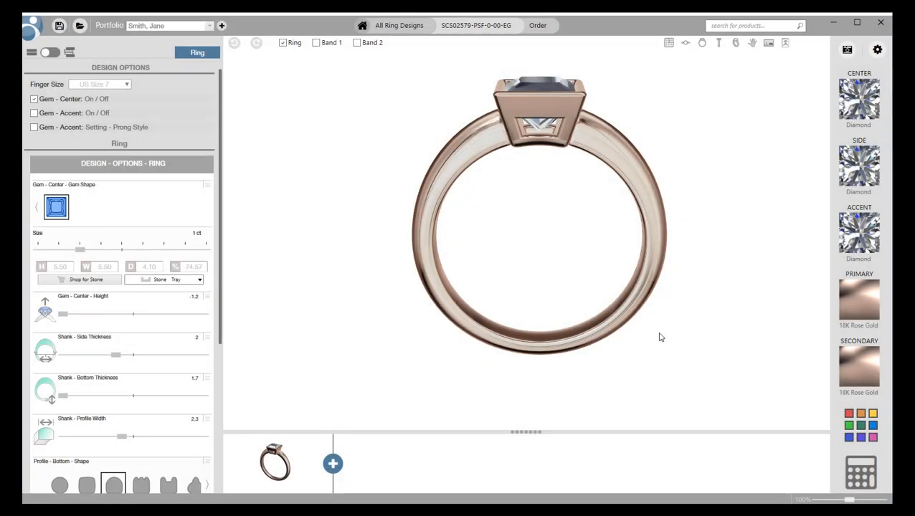
Load the SP-SC-123 scroll part from the Part Toolbox's Scrolls category into the bezel ring.
drag(561, 252, 539, 256)
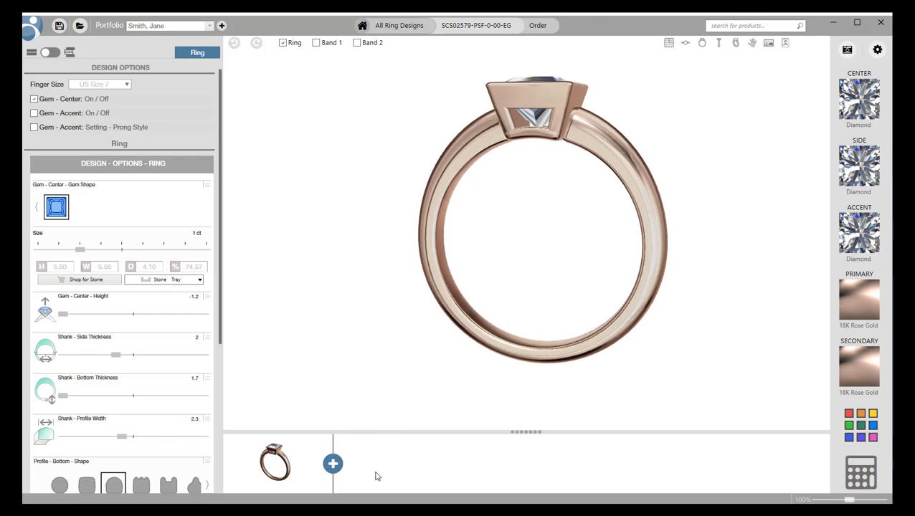
click(333, 464)
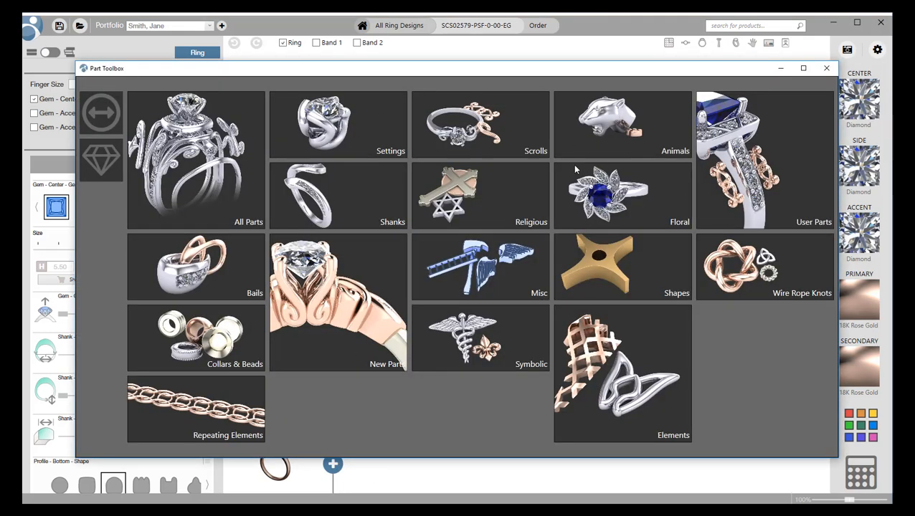
click(512, 134)
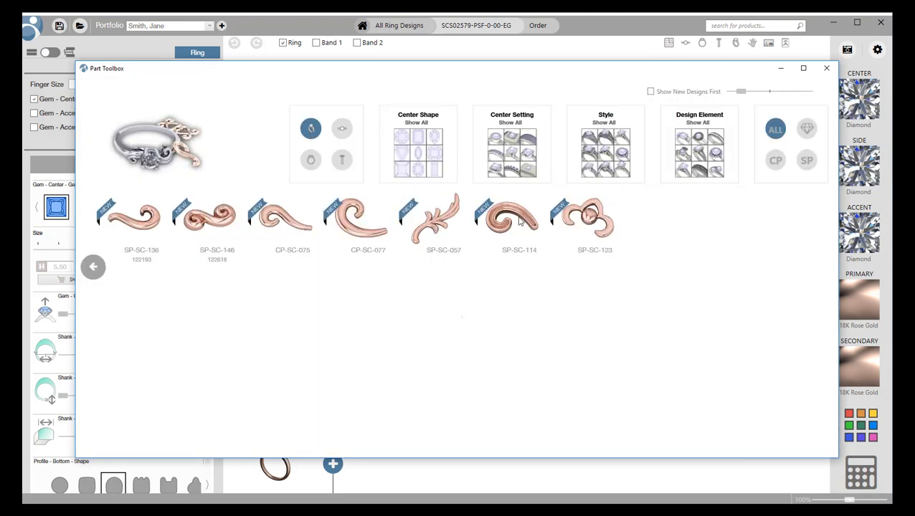
click(591, 228)
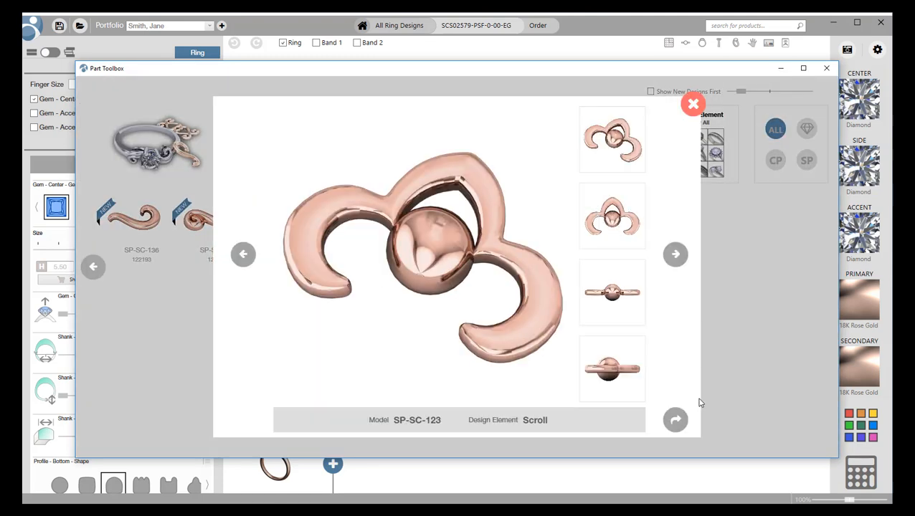
click(675, 422)
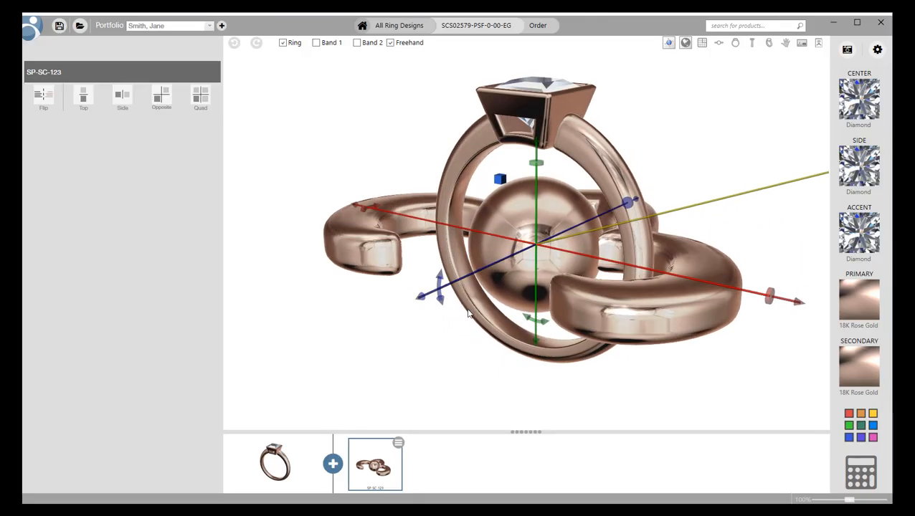
Rotate the scroll about 95 degrees, shrink it to about 7.4 mm and raise it into the head.
drag(440, 292, 543, 341)
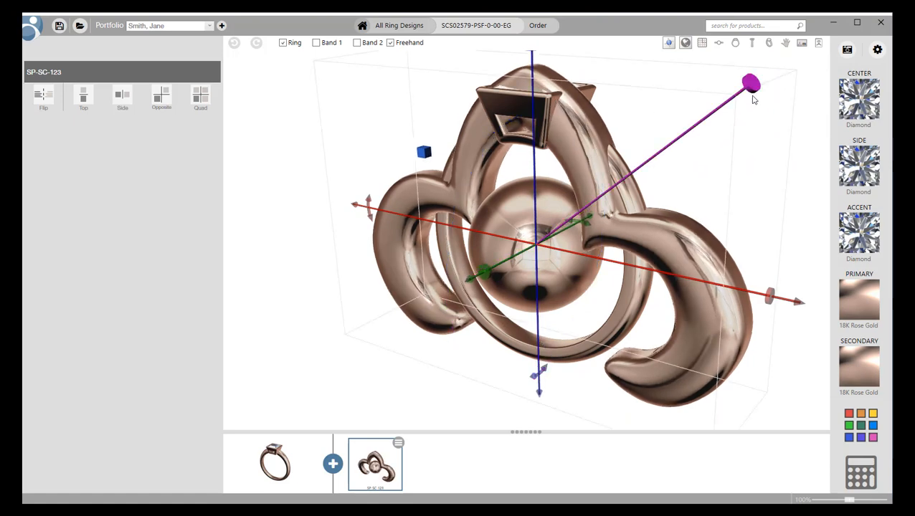
mouse_move(753, 96)
mouse_down()
mouse_move(655, 204)
mouse_move(592, 206)
mouse_move(529, 170)
mouse_move(530, 67)
mouse_up()
middle_drag(529, 259, 505, 385)
drag(506, 352, 506, 312)
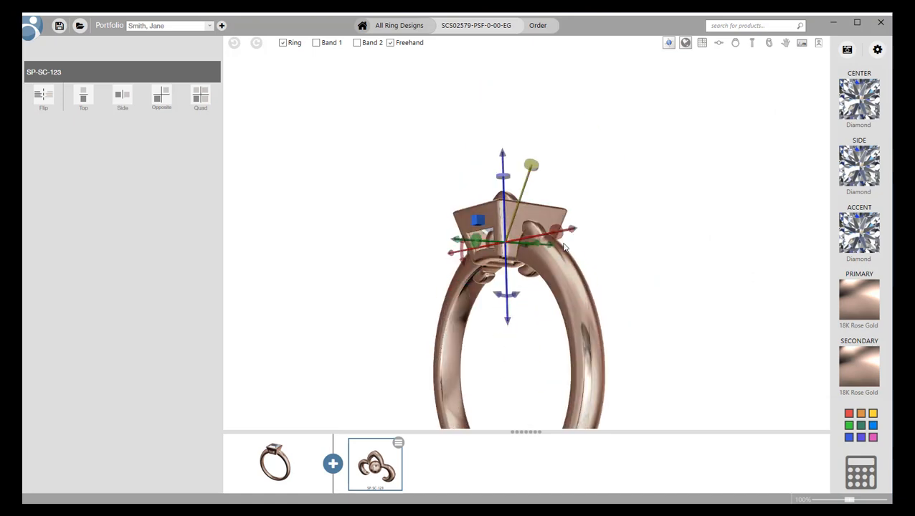
Scale the scroll down further and fine-tune its position against the side of the bezel head.
right_drag(578, 244, 527, 270)
drag(527, 269, 465, 300)
right_drag(574, 276, 699, 266)
scroll(629, 267, up, 3)
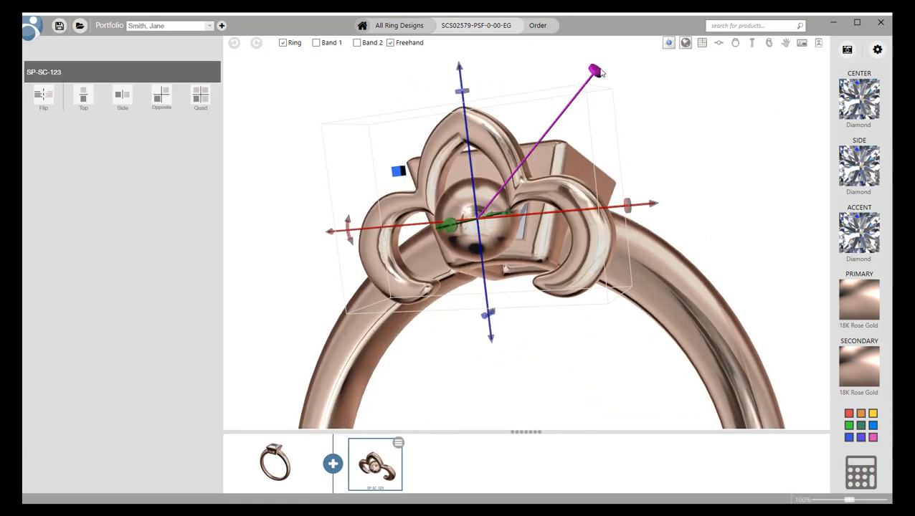
drag(594, 72, 521, 205)
right_drag(544, 237, 438, 268)
drag(456, 227, 478, 219)
right_drag(478, 222, 559, 223)
scroll(454, 253, up, 3)
right_drag(454, 253, 427, 276)
mouse_move(380, 252)
mouse_down()
mouse_move(386, 259)
mouse_move(377, 257)
mouse_up()
drag(494, 204, 486, 208)
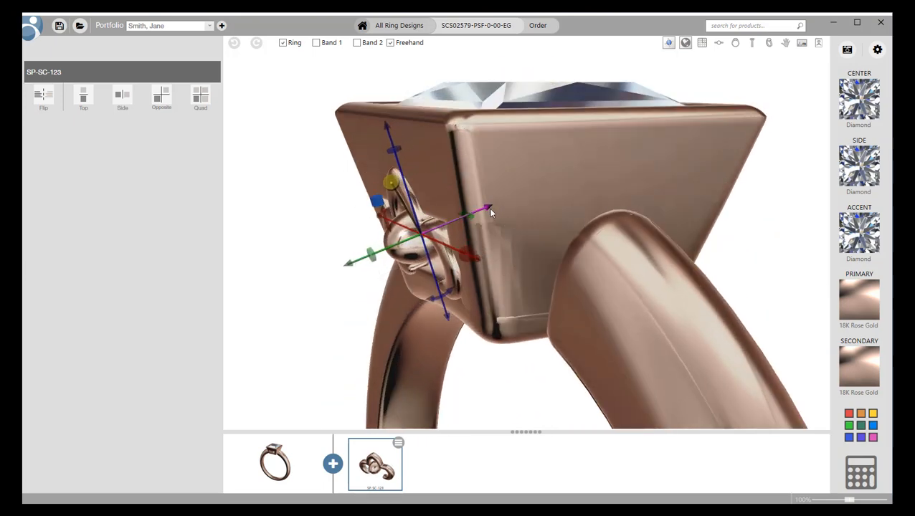
click(343, 253)
right_drag(343, 253, 500, 251)
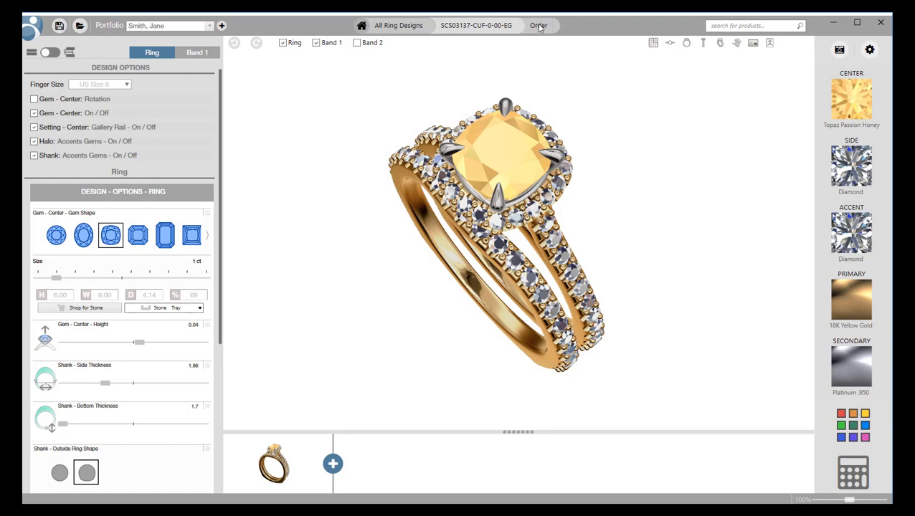
In the order form, set the centre stone to Use My Stone(s) and secondary metal to 18K Yellow Gold, keeping Finished & Set.
click(539, 26)
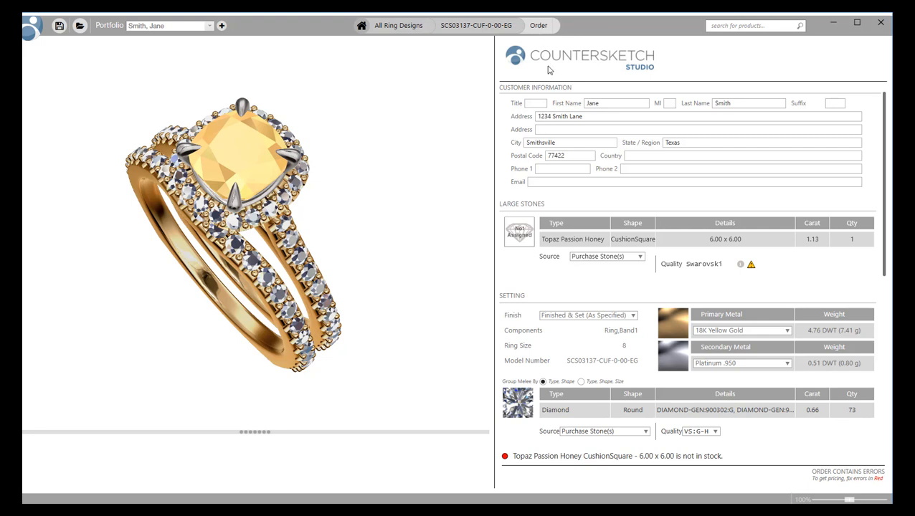
click(621, 257)
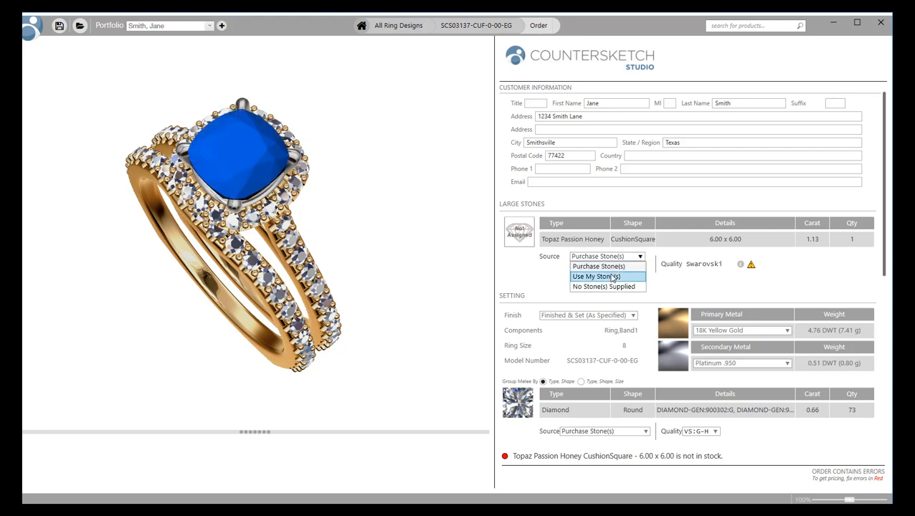
click(612, 277)
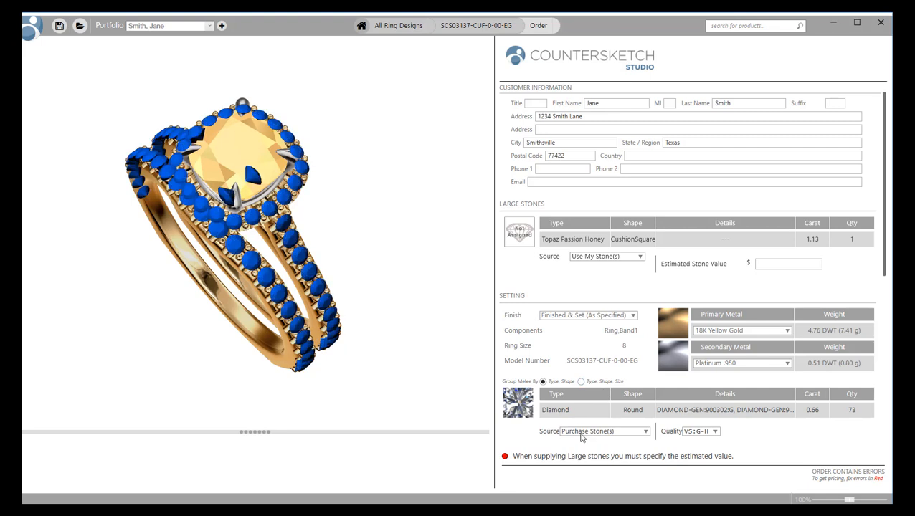
click(732, 364)
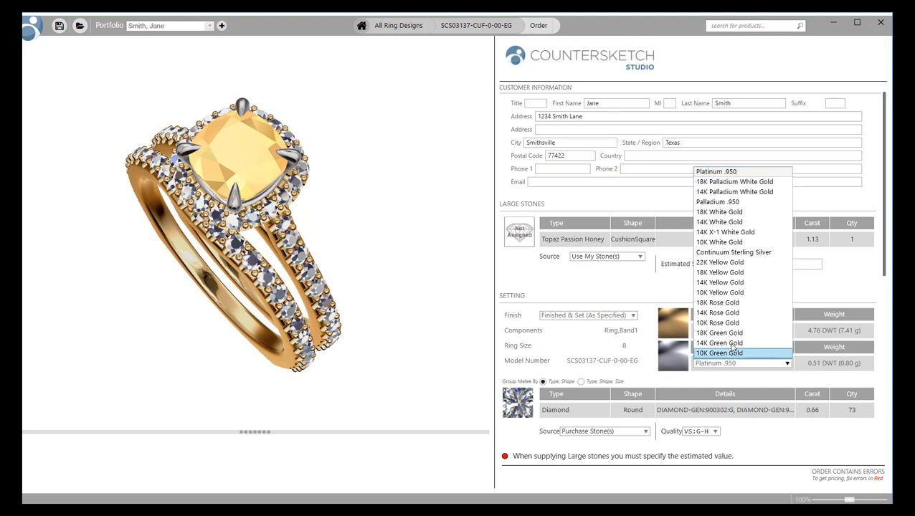
click(719, 273)
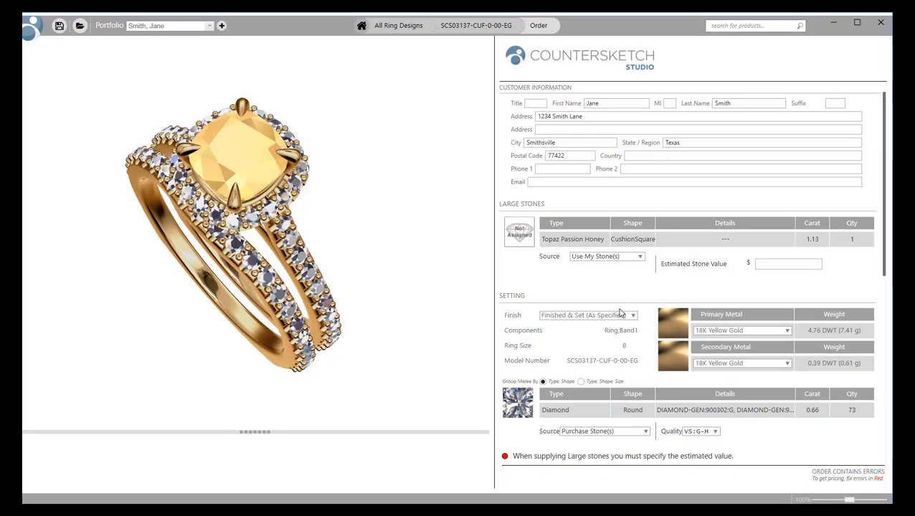
click(628, 317)
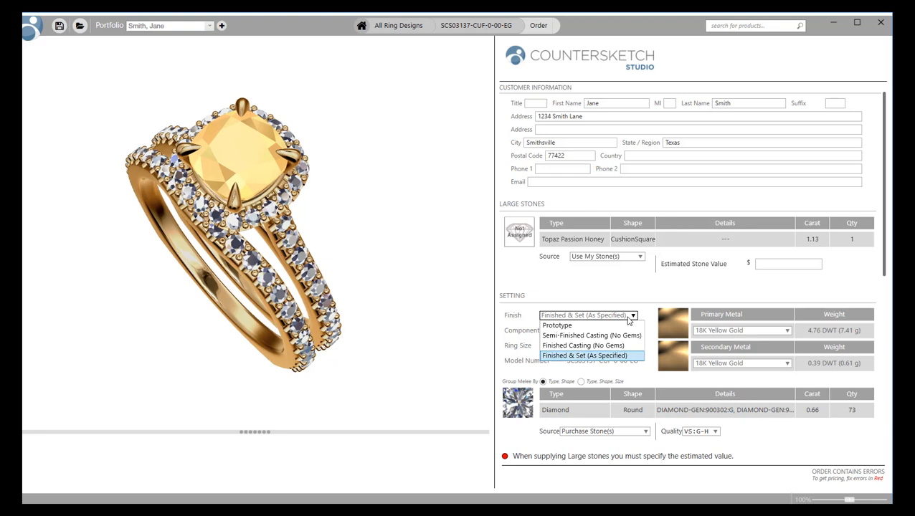
click(628, 318)
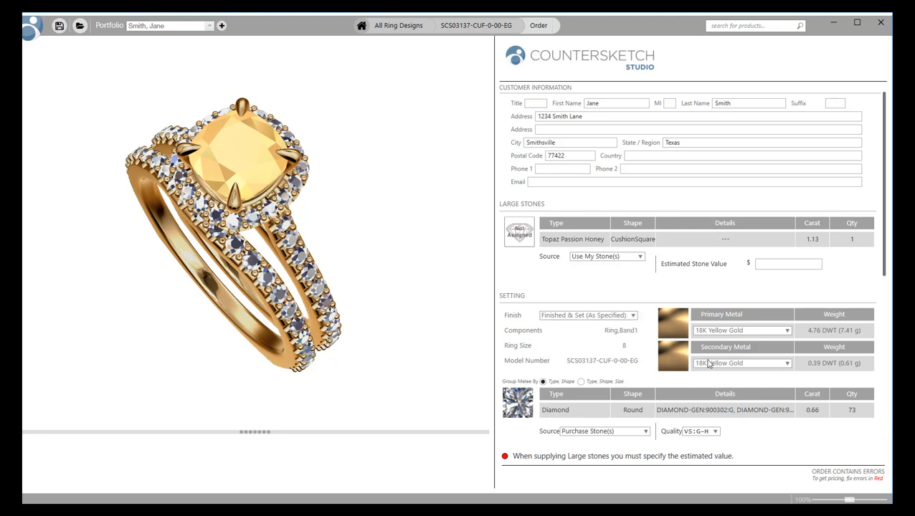
Choose SI1:G-H melee quality, the quality mark and Stuller trademark hallmark, and enable custom engraving.
scroll(661, 379, down, 3)
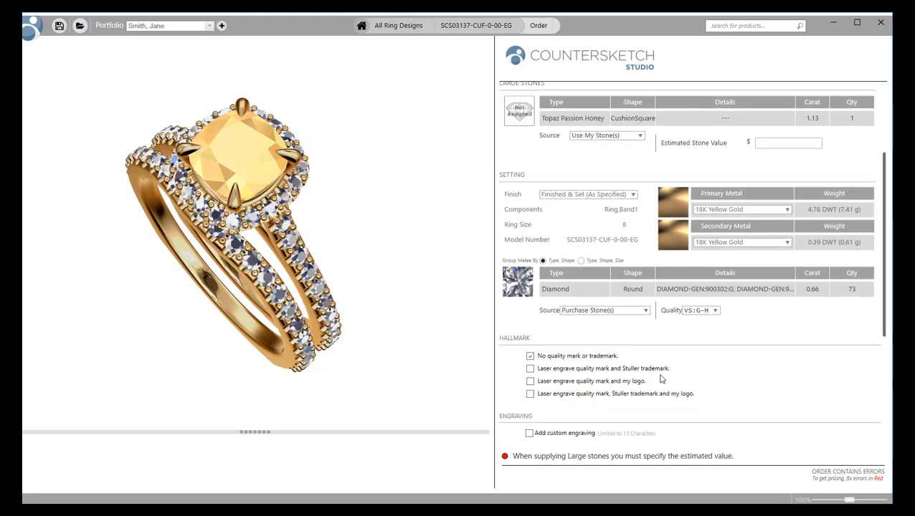
scroll(661, 379, down, 1)
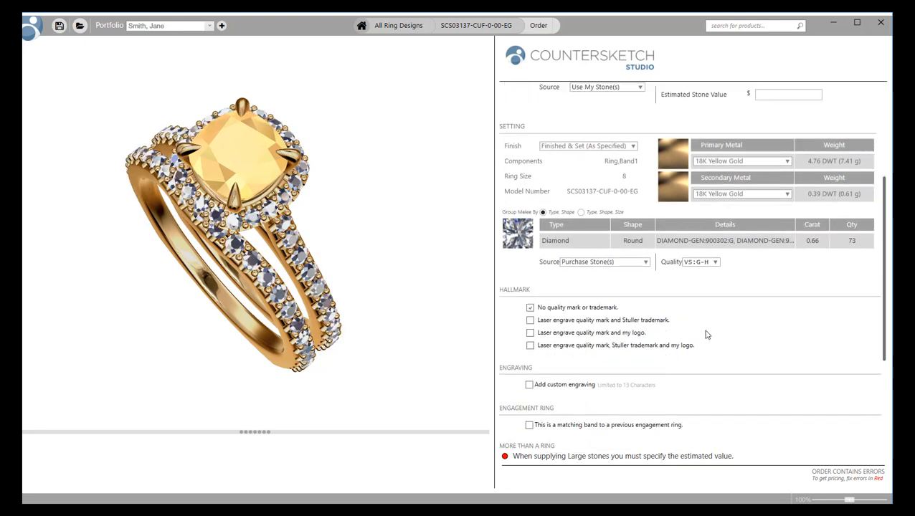
click(696, 263)
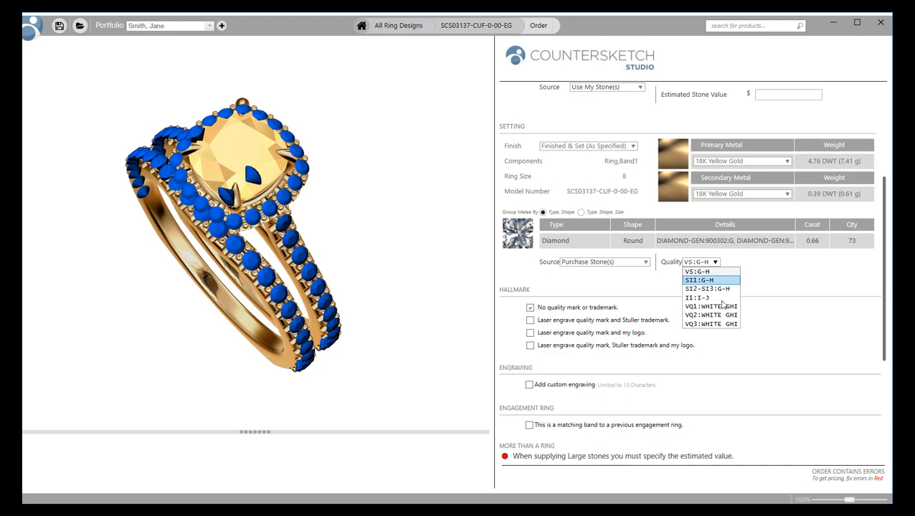
key(Return)
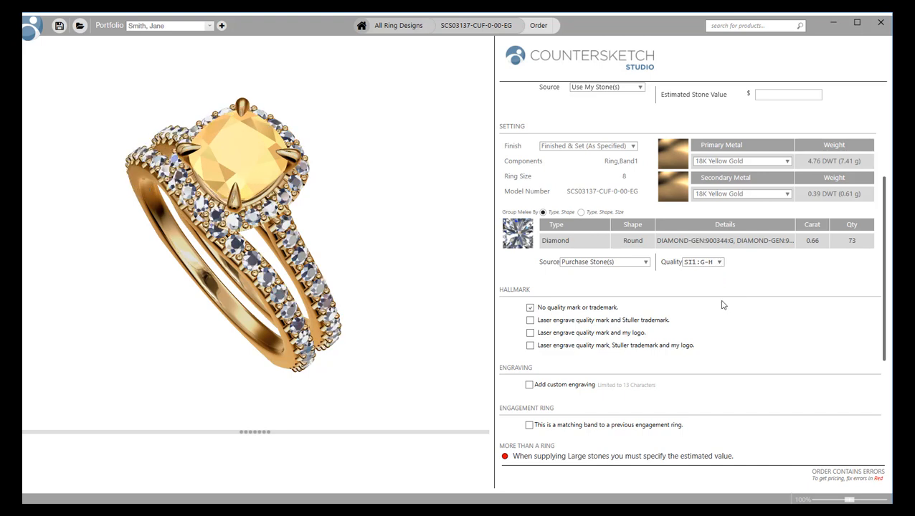
click(530, 321)
click(529, 385)
Engrave 'Gemvision' in Medium, black Edwardian Script ITC and add the Book and Digital Images.
click(566, 401)
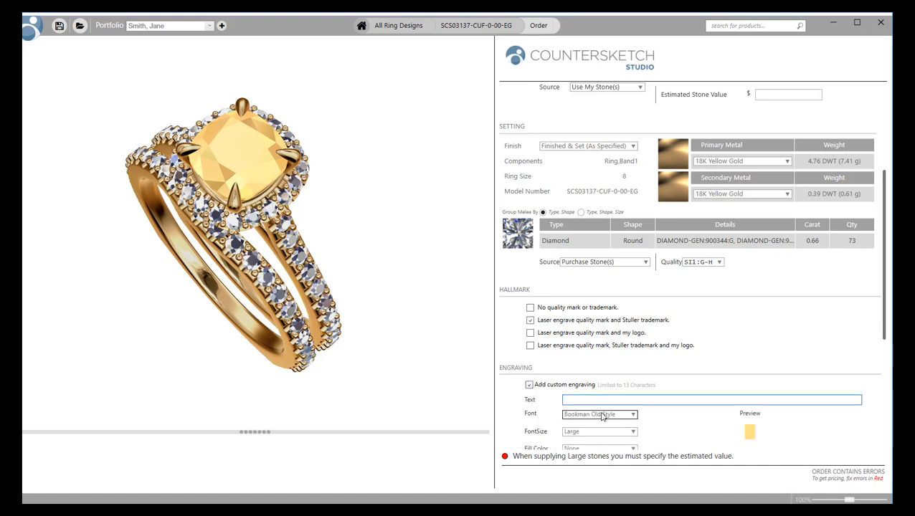
text(Gemvision)
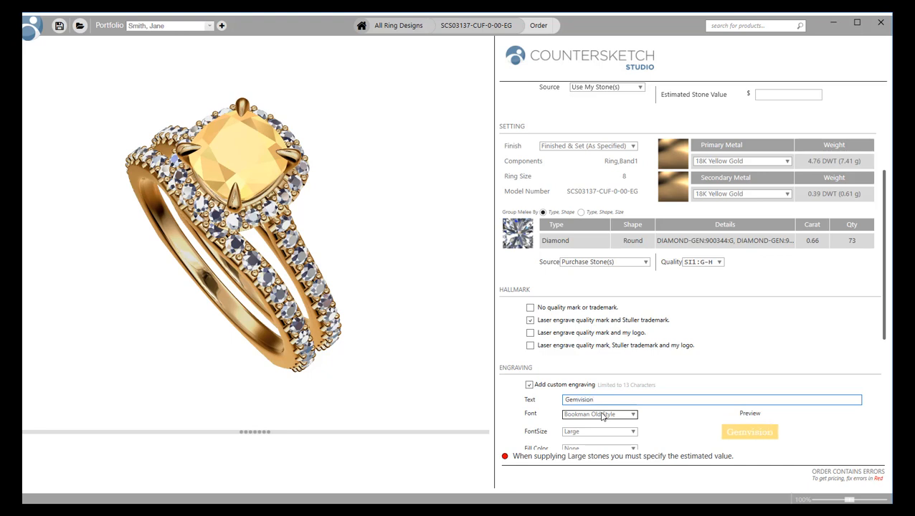
click(602, 414)
click(587, 444)
click(626, 432)
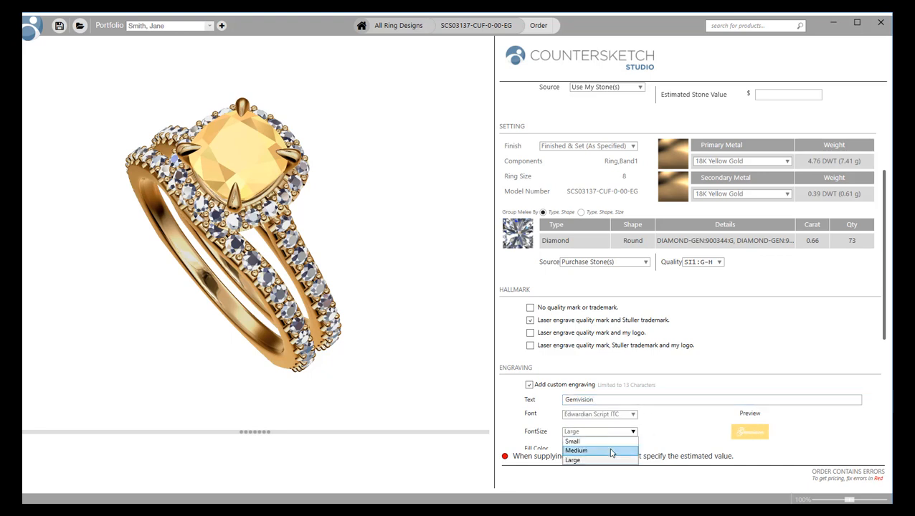
click(609, 449)
scroll(610, 430, down, 1)
click(599, 400)
click(587, 426)
scroll(712, 404, down, 3)
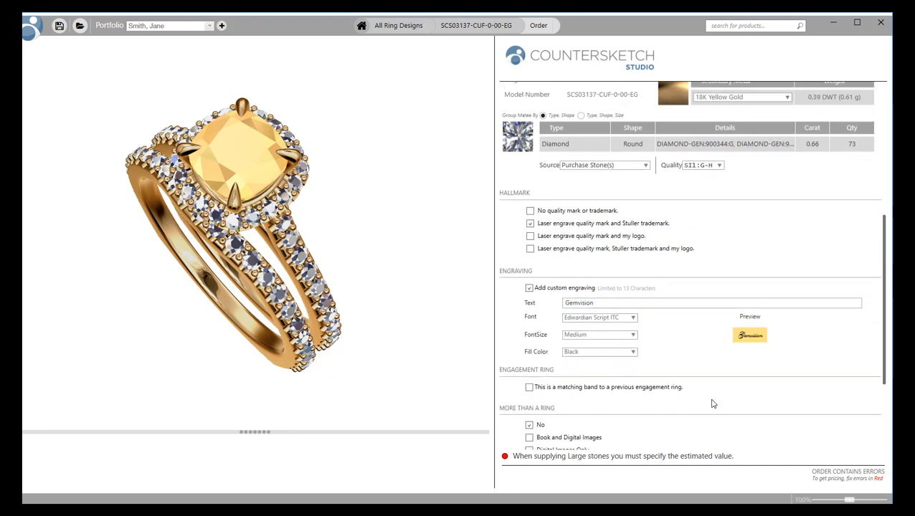
click(529, 317)
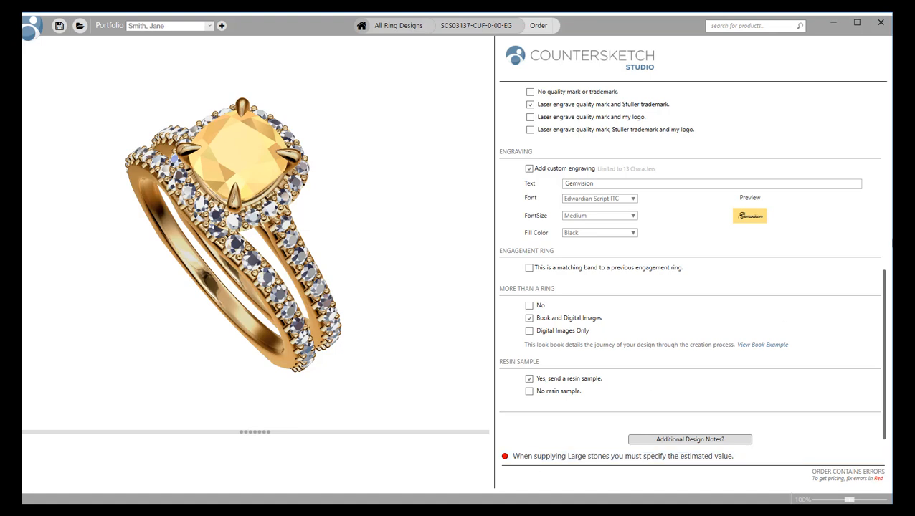
Enter an estimated stone value of 1000 for the topaz and get the pricing.
click(883, 212)
drag(883, 211, 883, 204)
click(801, 265)
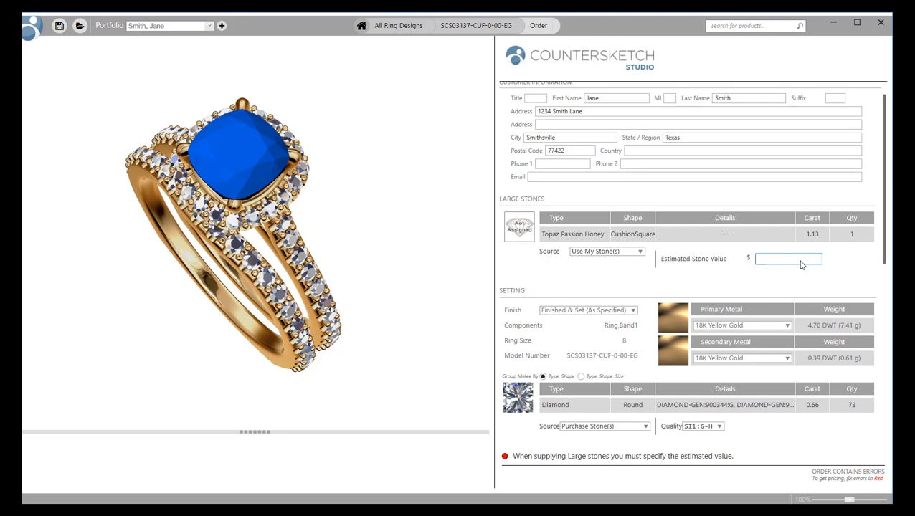
text(1000)
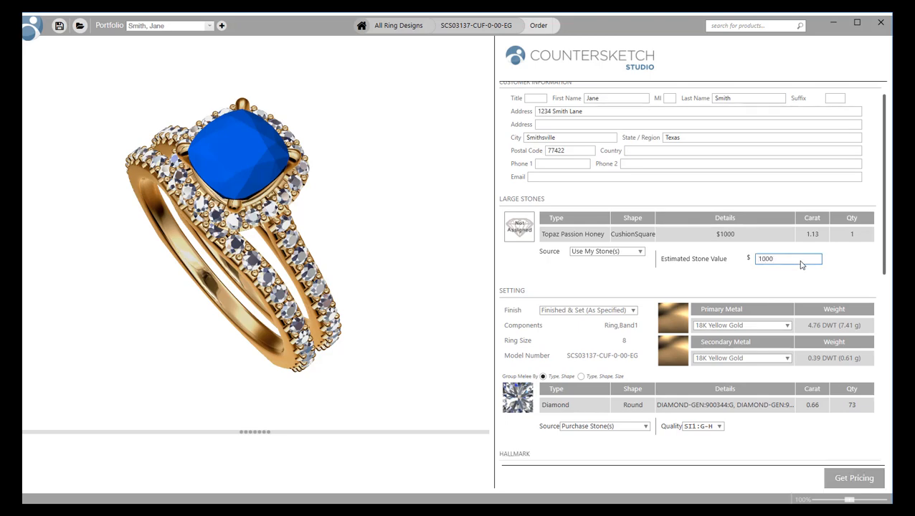
scroll(760, 294, down, 5)
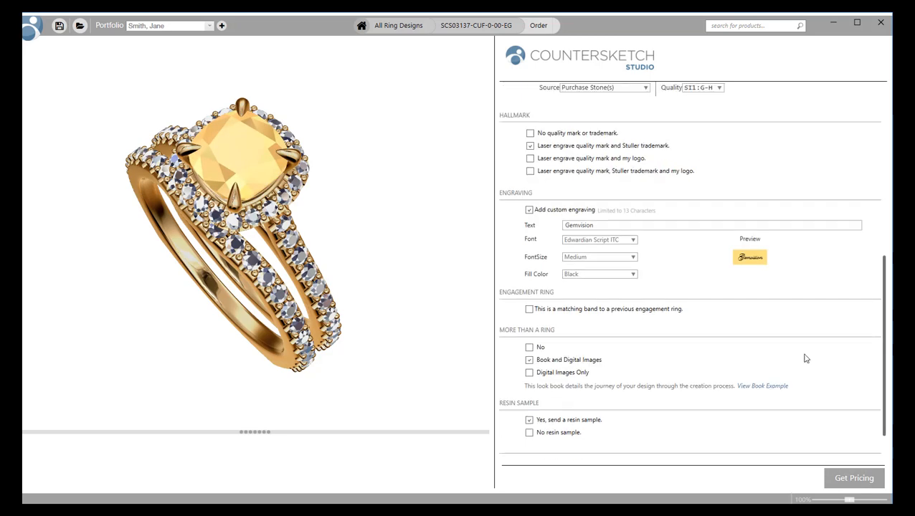
click(861, 474)
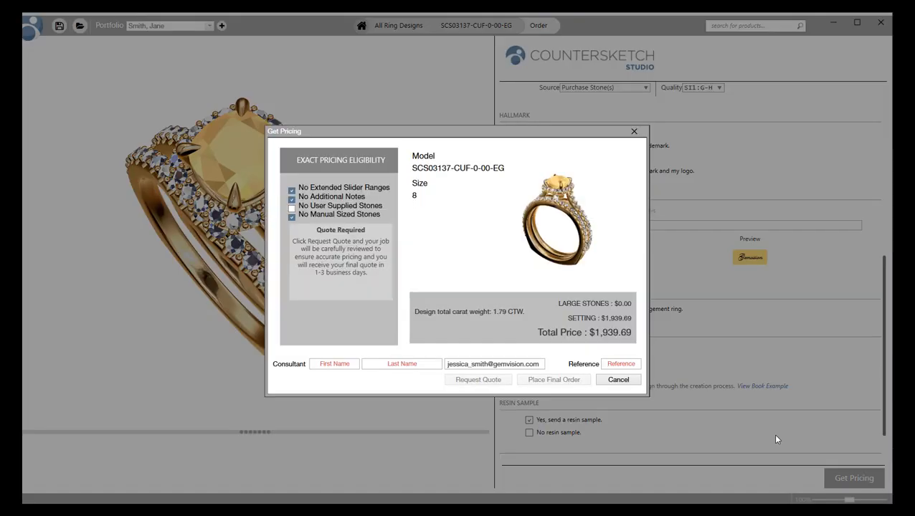
Fill in the consultant's first and last name and a reference, then request the quote.
click(344, 363)
click(391, 364)
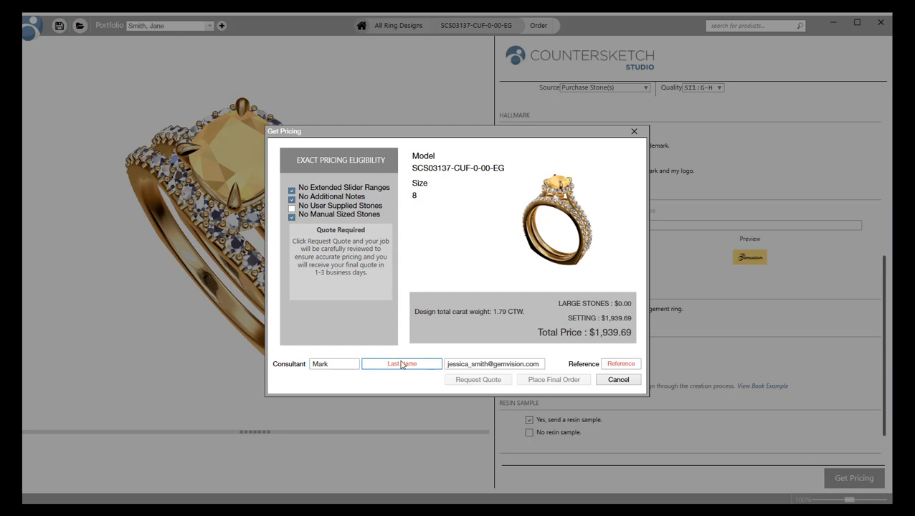
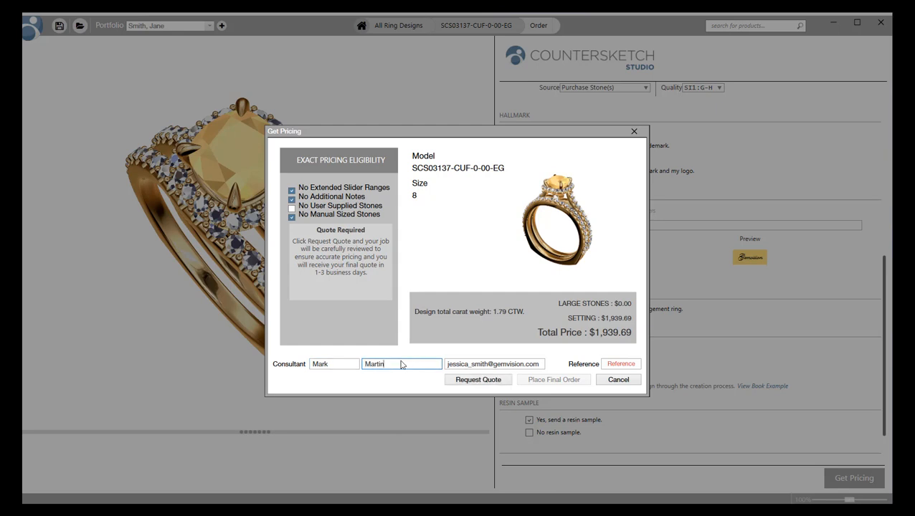
click(613, 364)
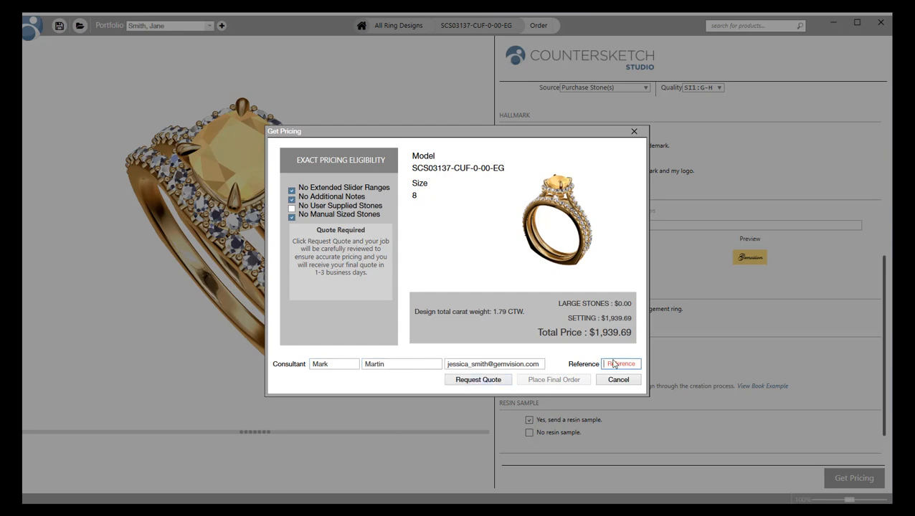
text(25569)
click(483, 381)
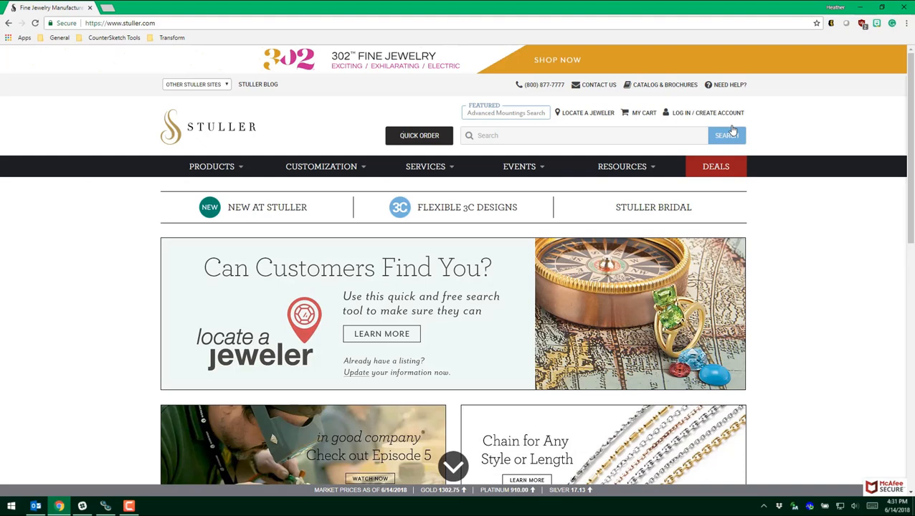
Sign in to the Stuller account with the saved credentials.
click(693, 114)
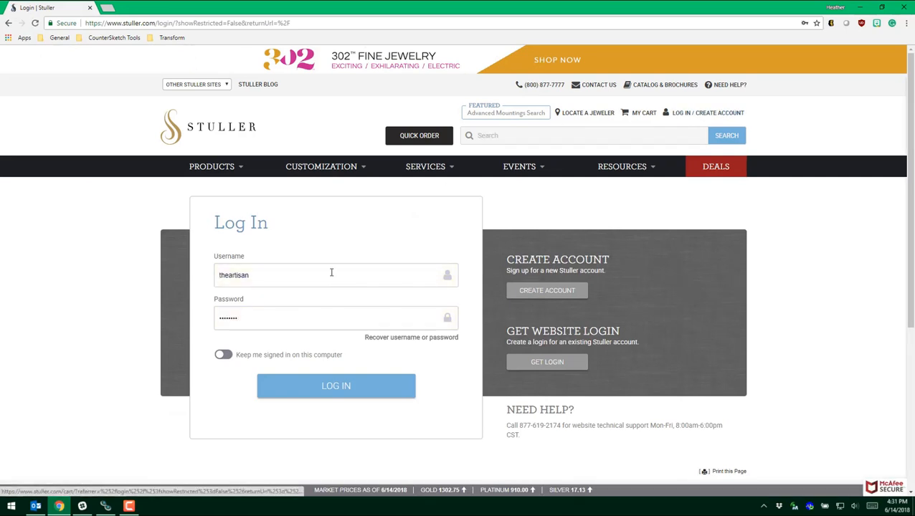
click(296, 386)
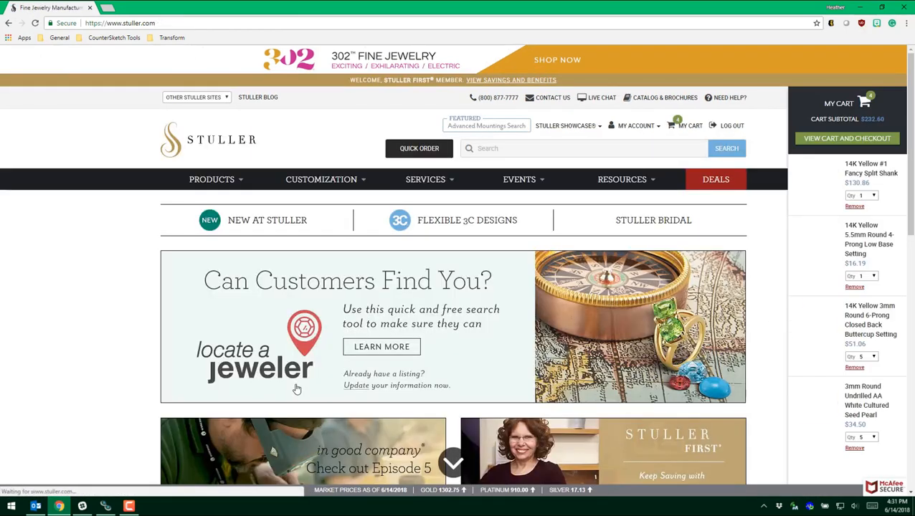
mouse_move(328, 183)
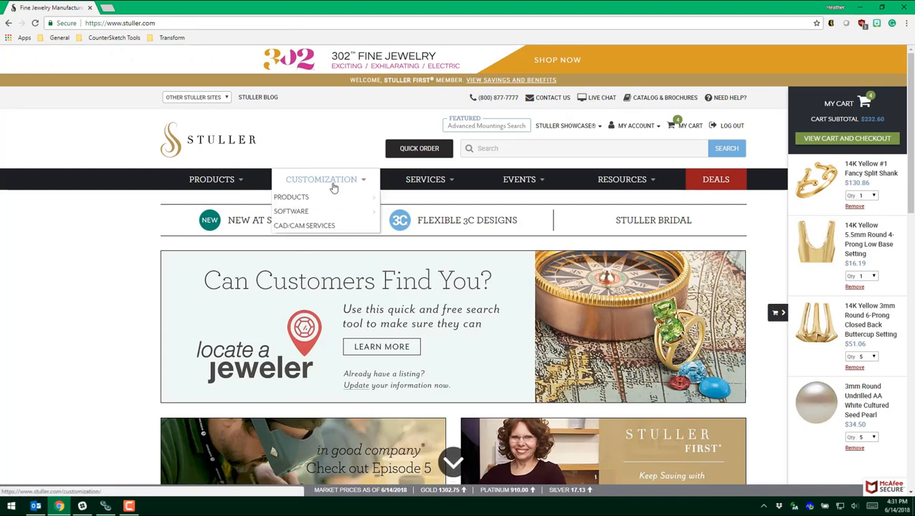
Go to CAD/CAM Services, list My Projects and open the shipped 2/20/2015 project's details.
click(327, 227)
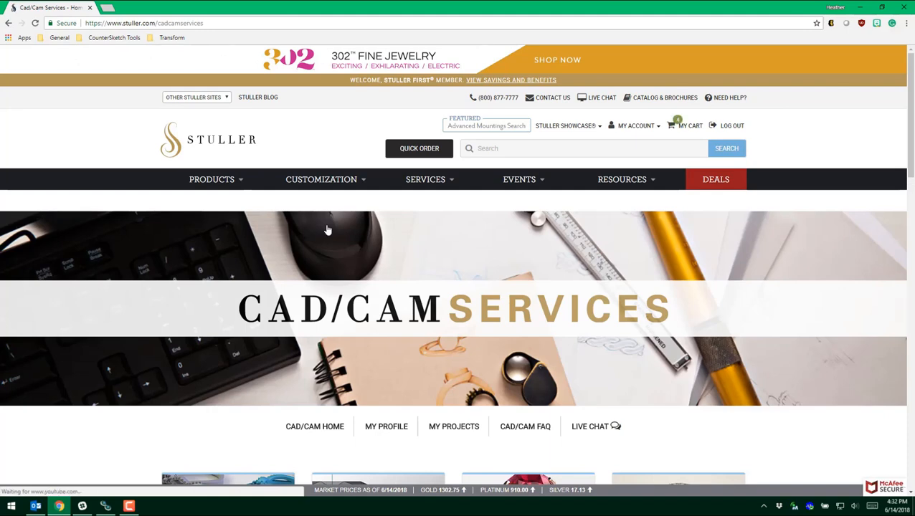
scroll(405, 287, down, 3)
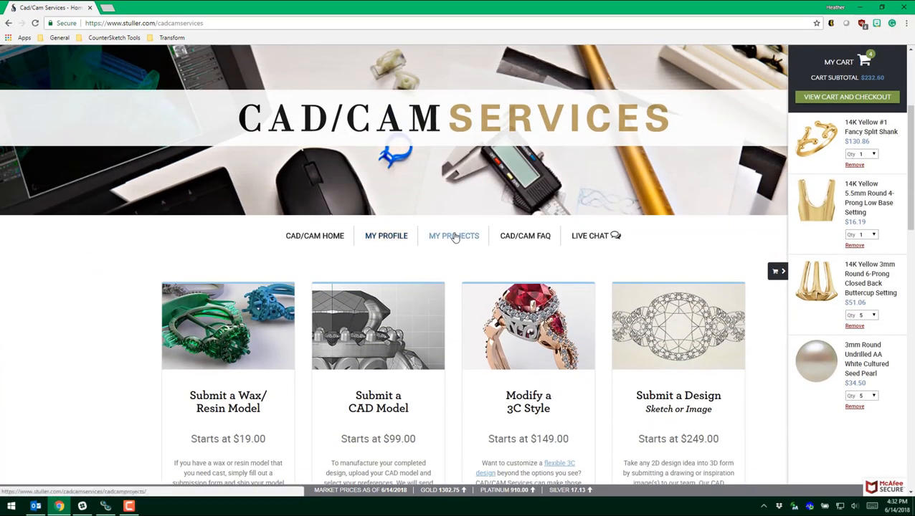
click(454, 237)
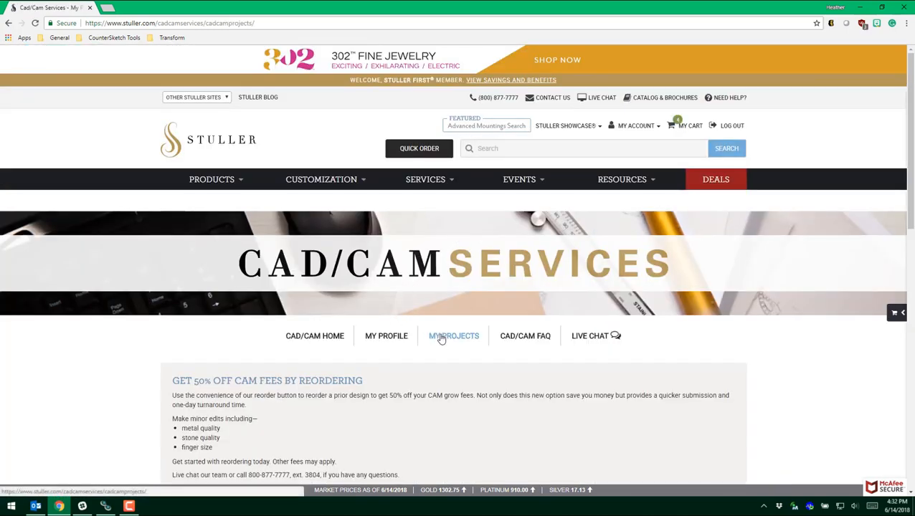
scroll(439, 338, down, 2)
scroll(440, 337, down, 1)
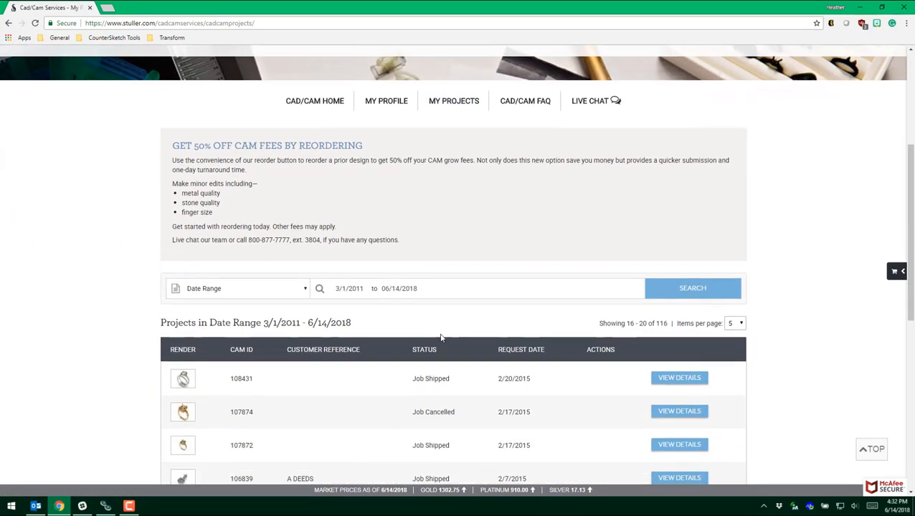
scroll(441, 335, down, 2)
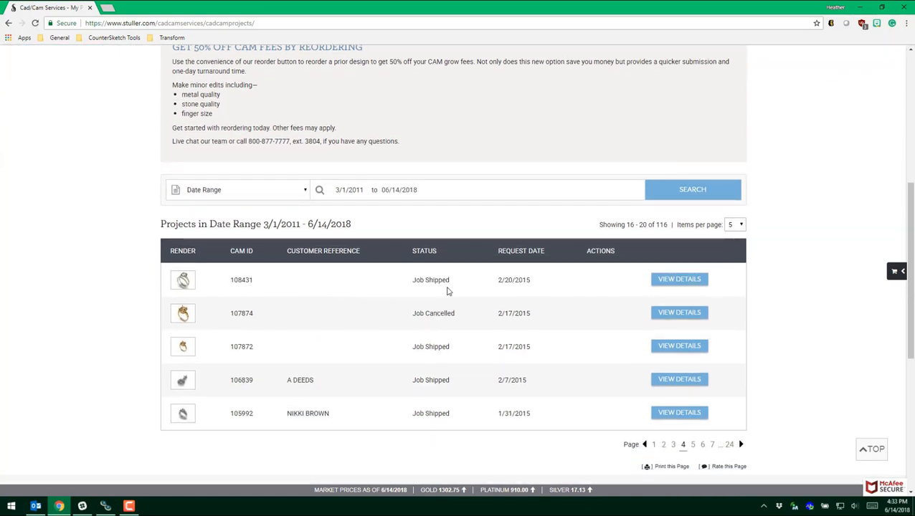
click(674, 287)
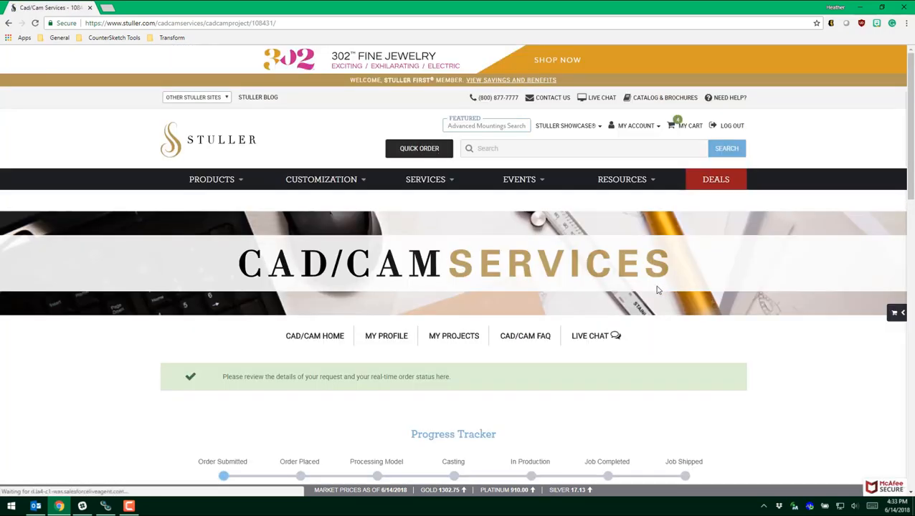
Scroll through the project's Request Information.
scroll(610, 309, down, 2)
scroll(566, 301, down, 1)
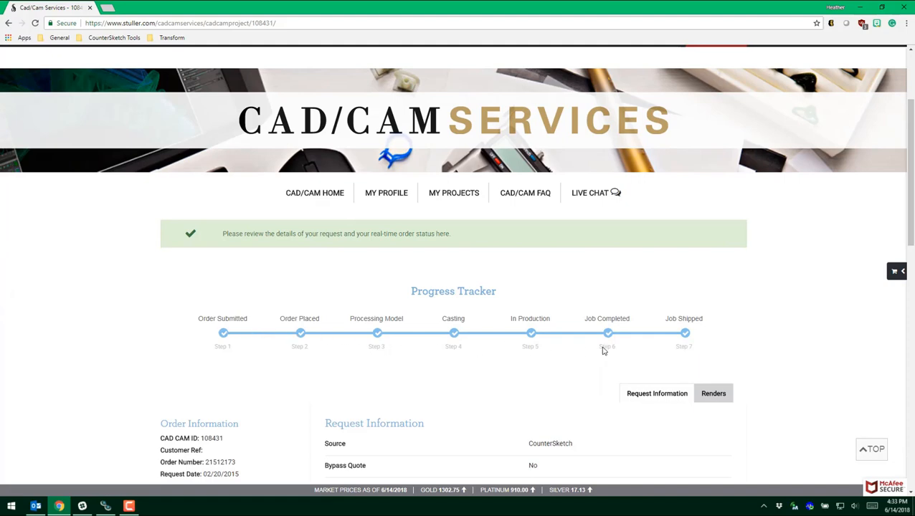
scroll(698, 345, down, 4)
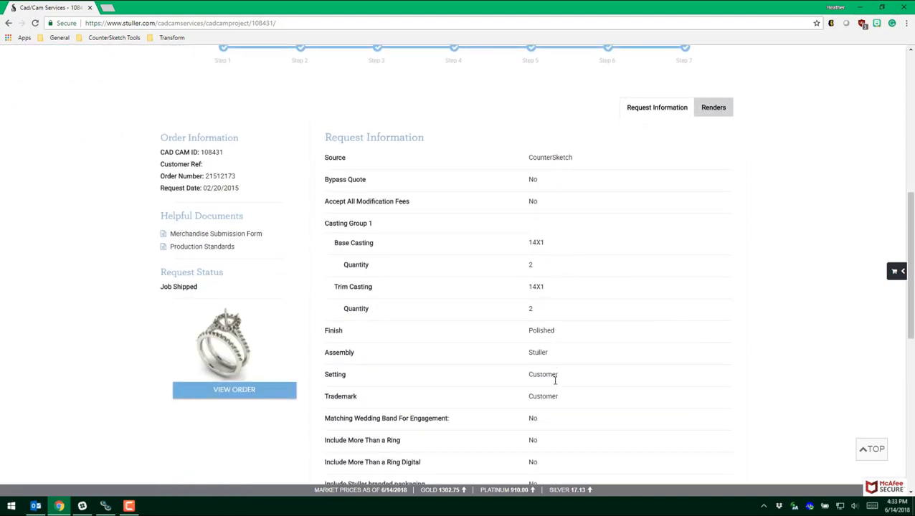
scroll(554, 409, down, 3)
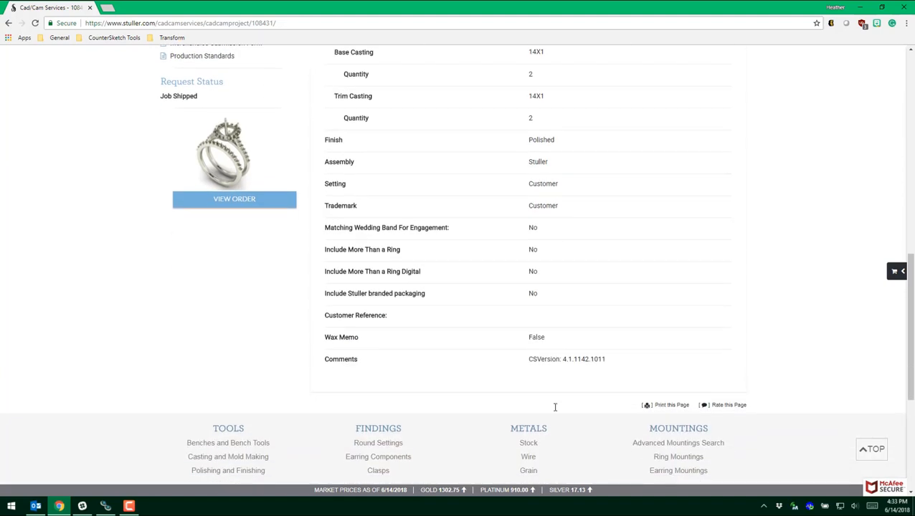
scroll(555, 407, up, 3)
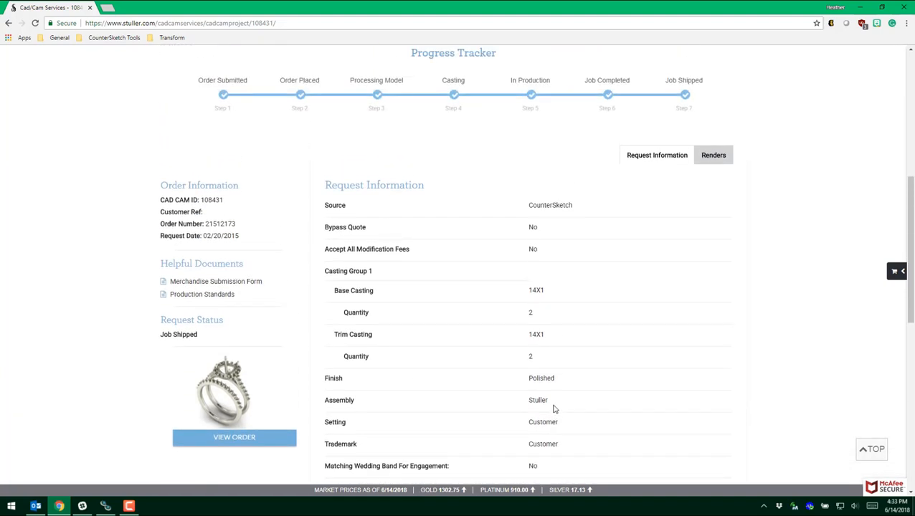
View the project's renders, then open its Order Details showing the $397.41 total.
click(708, 157)
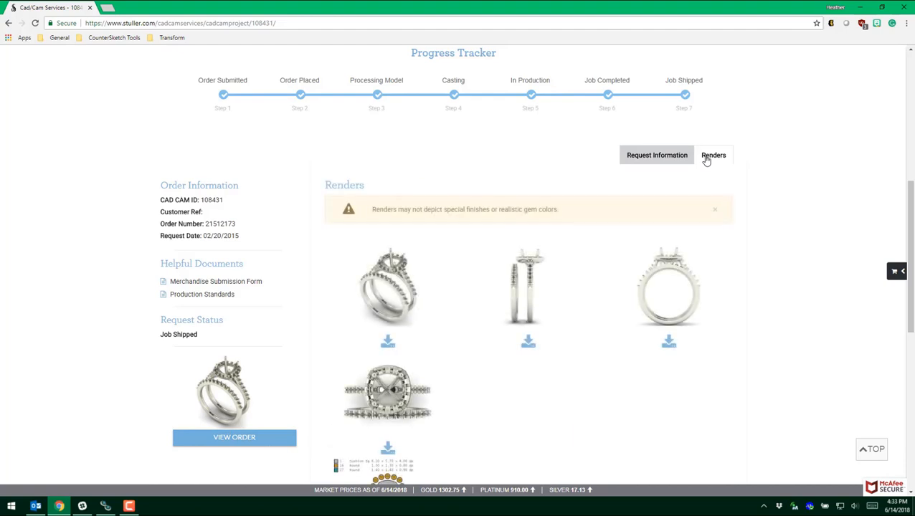
scroll(608, 280, down, 2)
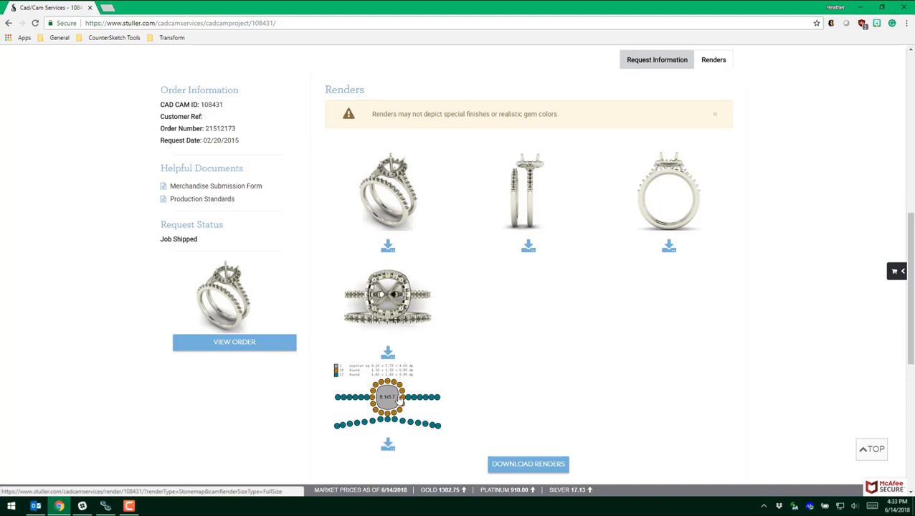
click(255, 345)
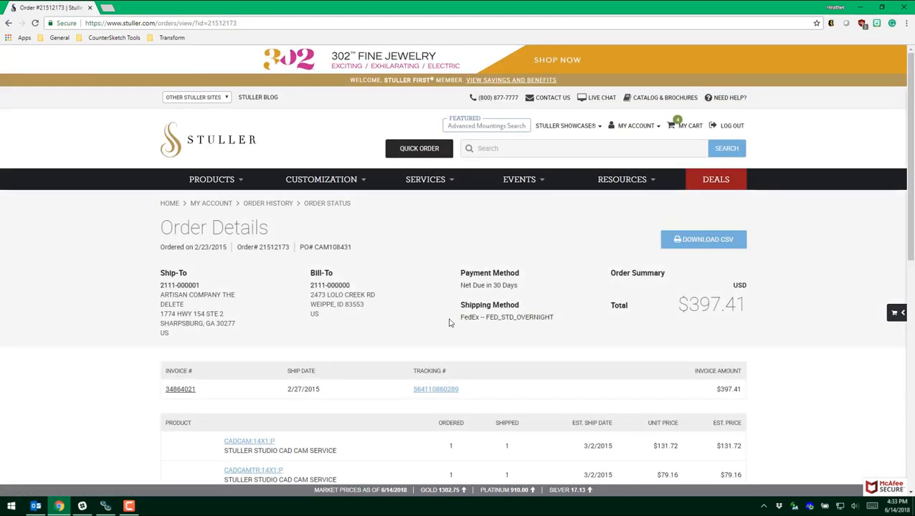
scroll(454, 319, down, 3)
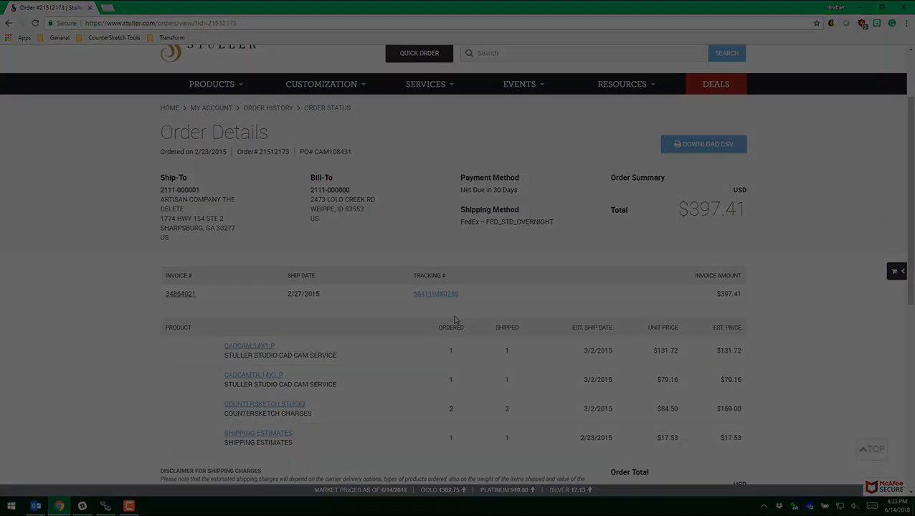